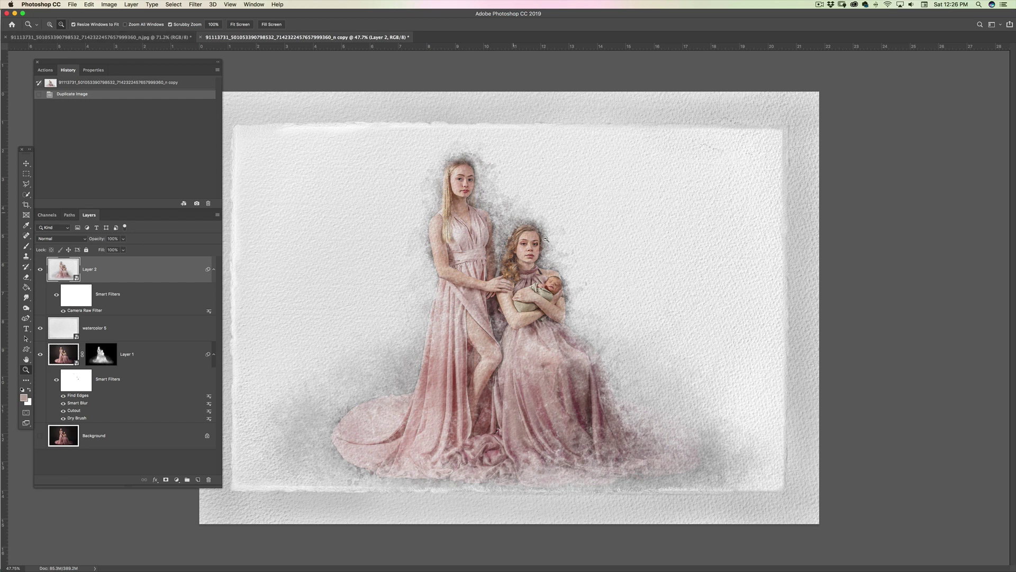
- Switch to the original photo and resize it to 20.889 inches wide at a resolution of 300 pixels/inch
left_click(155, 38)
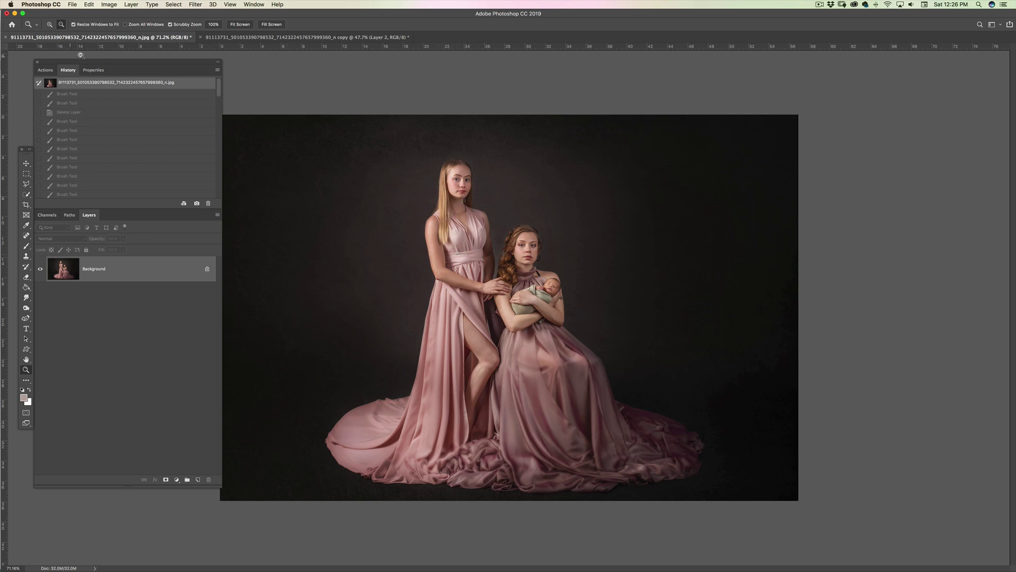
left_click(108, 5)
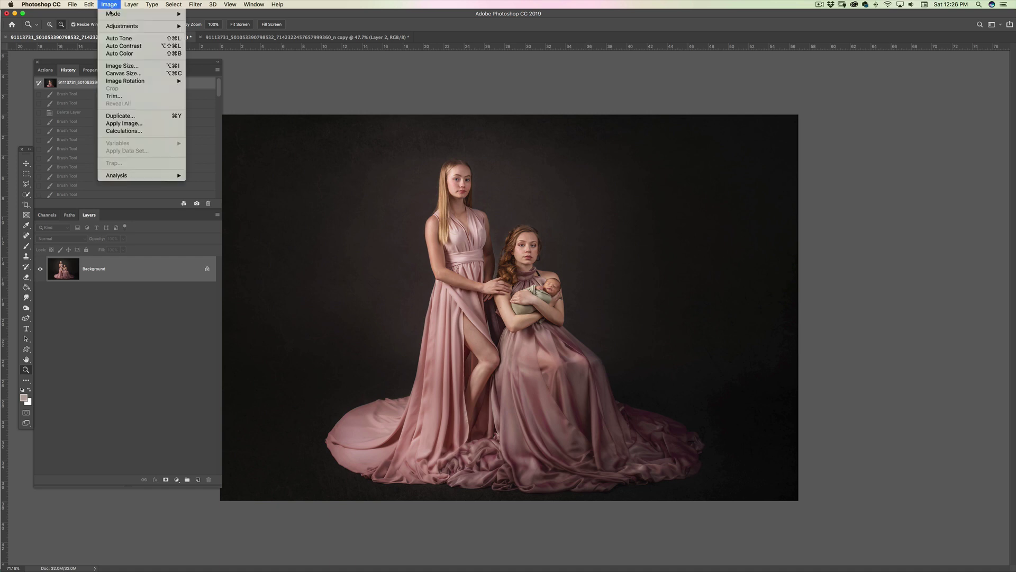
left_click(141, 67)
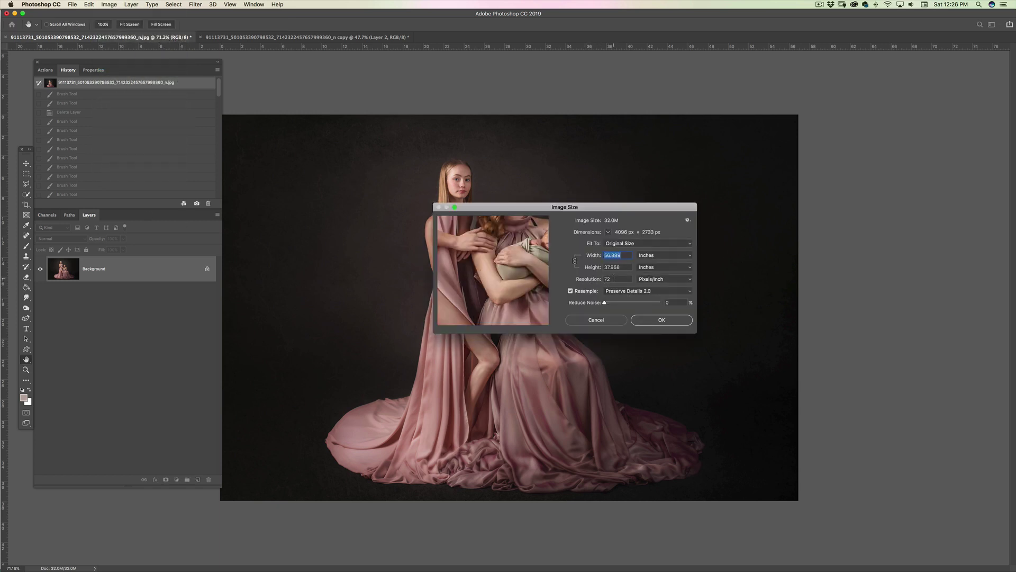
left_click_drag(612, 279, 606, 279)
type("300")
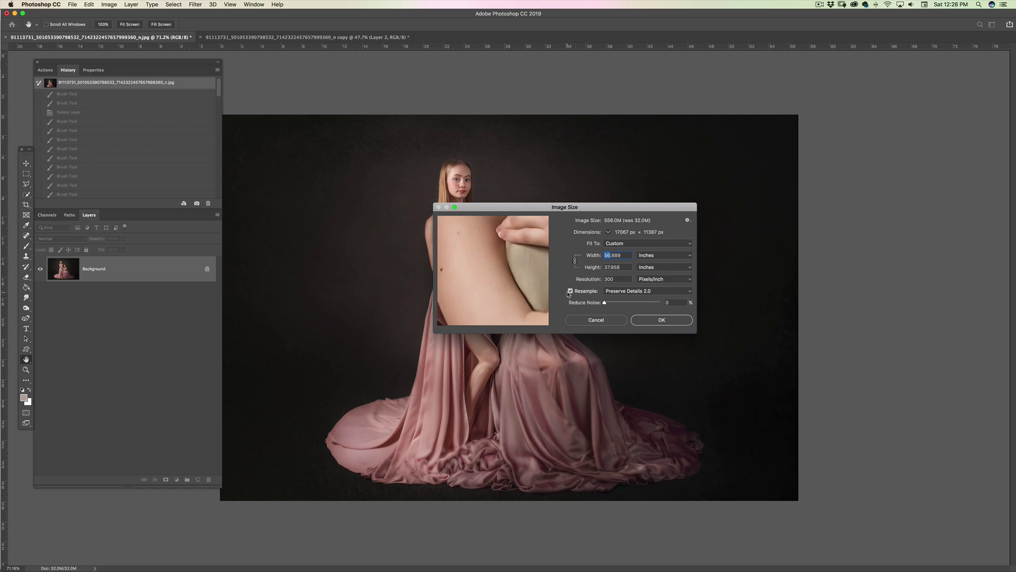
left_click(575, 260)
type("20")
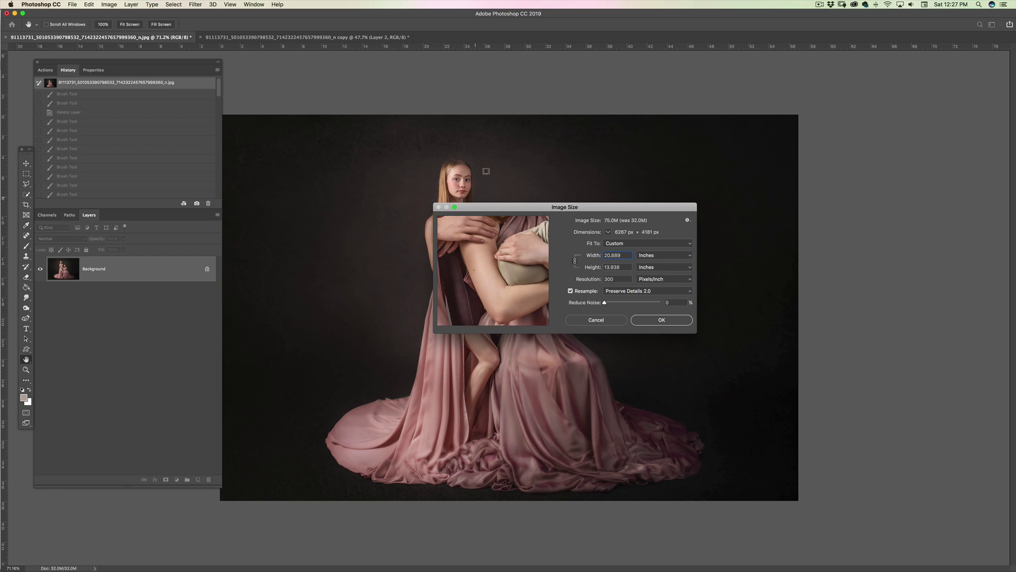
left_click(662, 320)
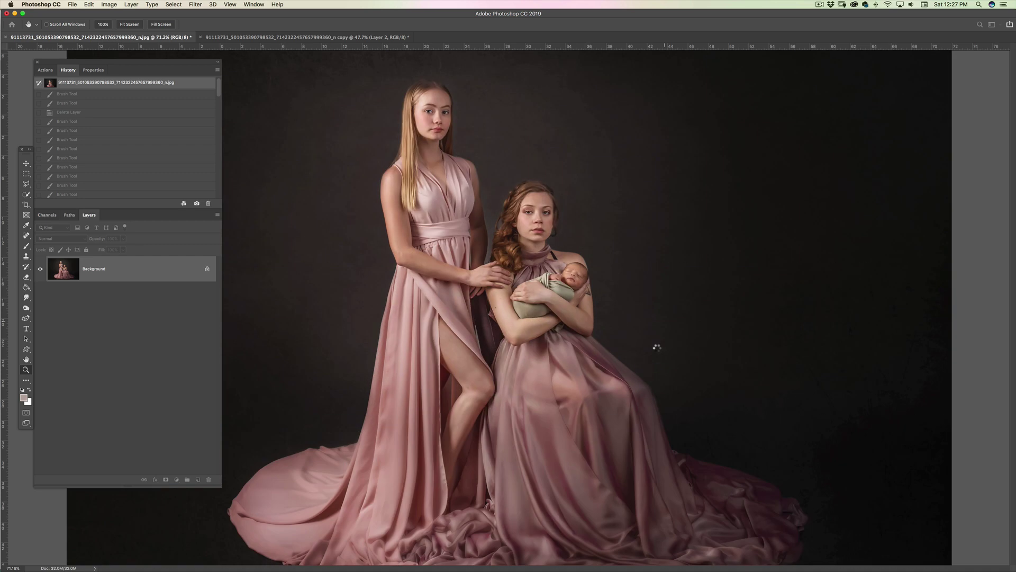
- Run the "watercolor effect" action from the "watercolor effects 3" set on the photo and dismiss its closing crop message
left_click_drag(474, 195, 475, 299)
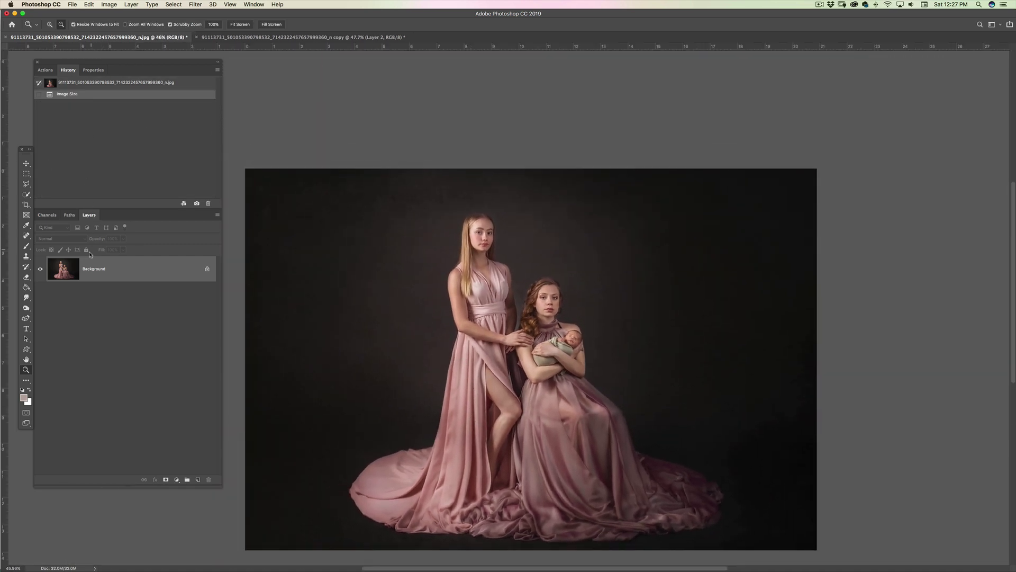
left_click(45, 70)
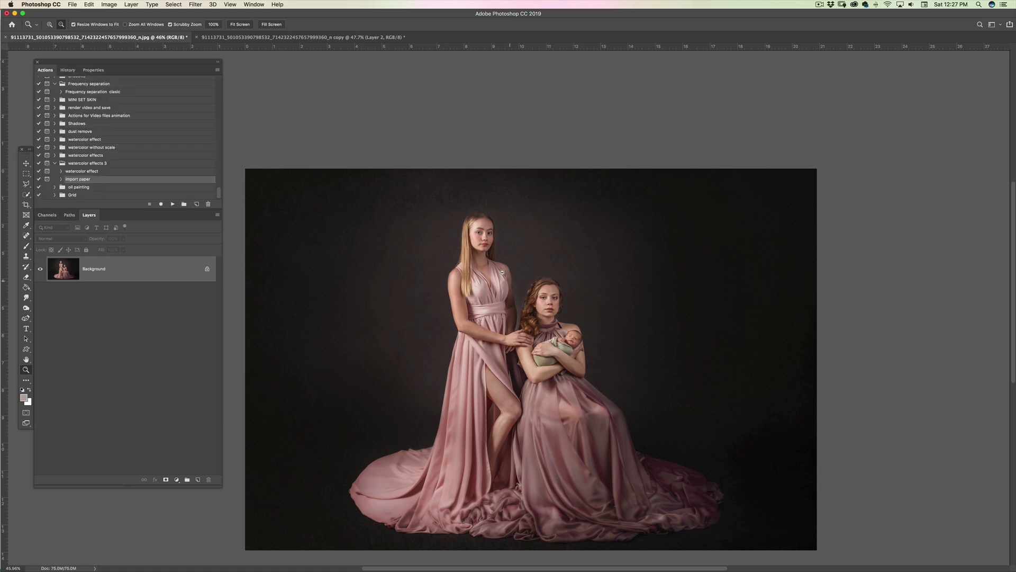
left_click_drag(485, 229, 509, 246)
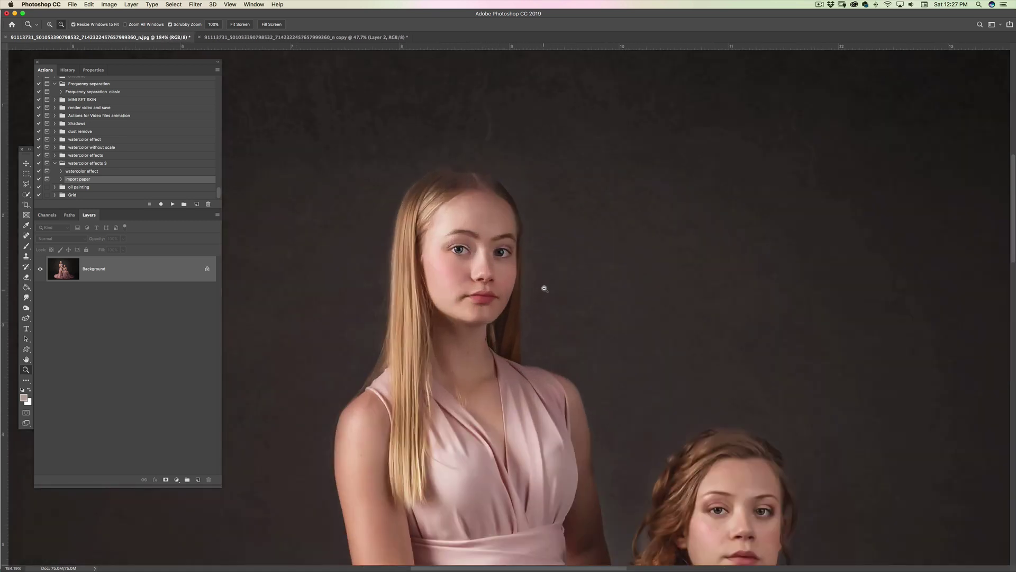
left_click_drag(554, 276, 460, 278)
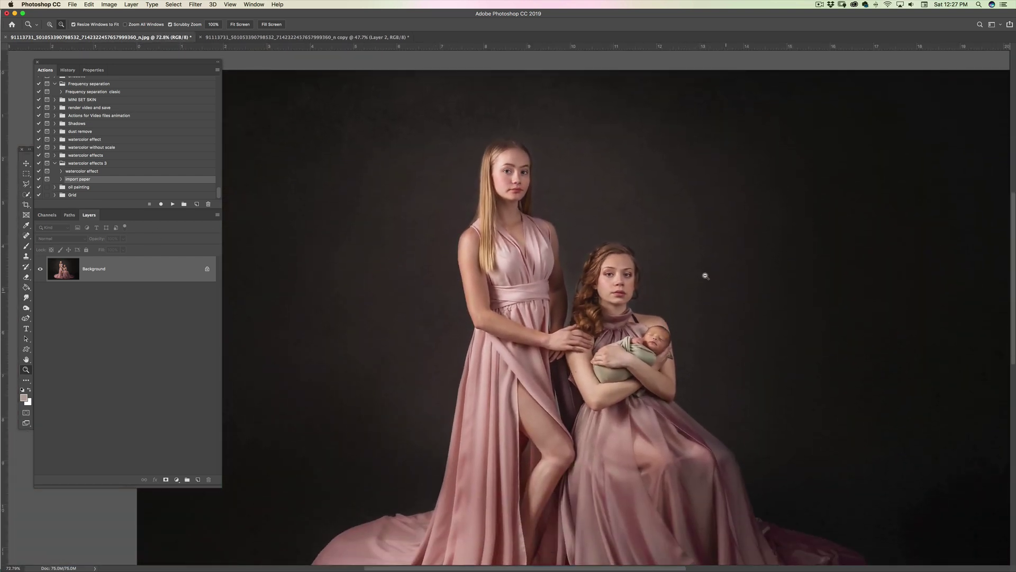
left_click_drag(659, 344, 710, 328)
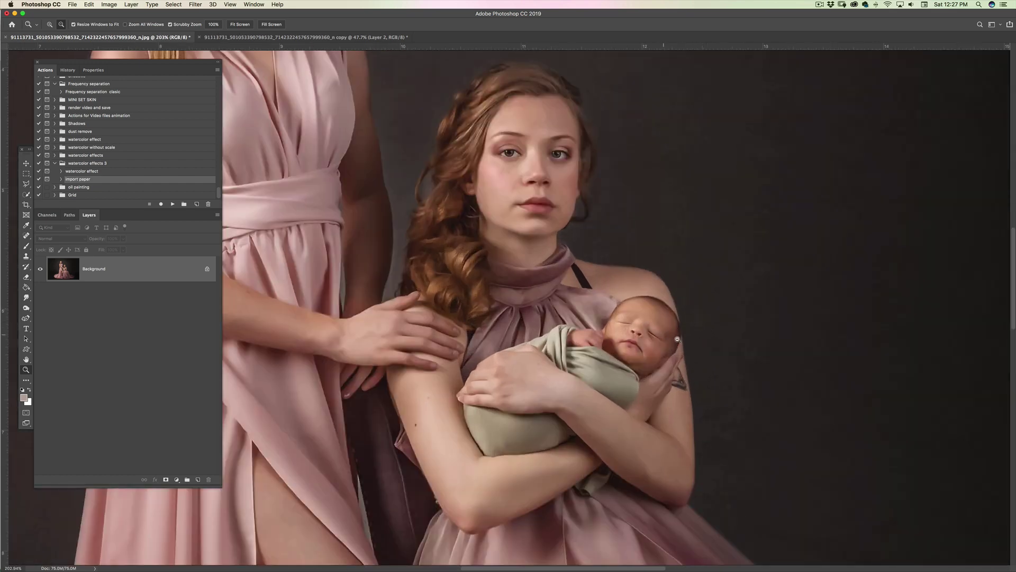
left_click_drag(491, 282, 194, 251)
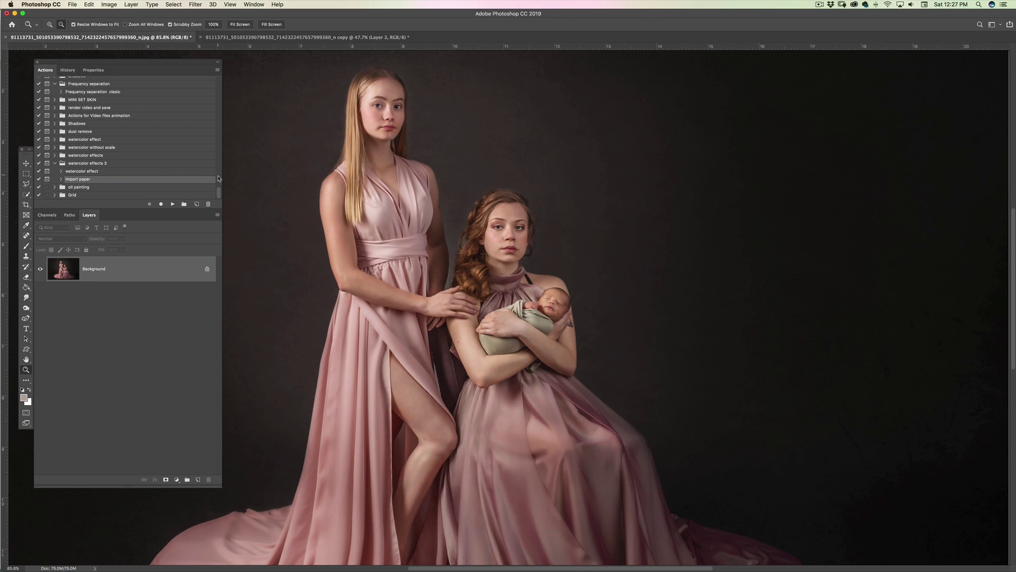
left_click(80, 171)
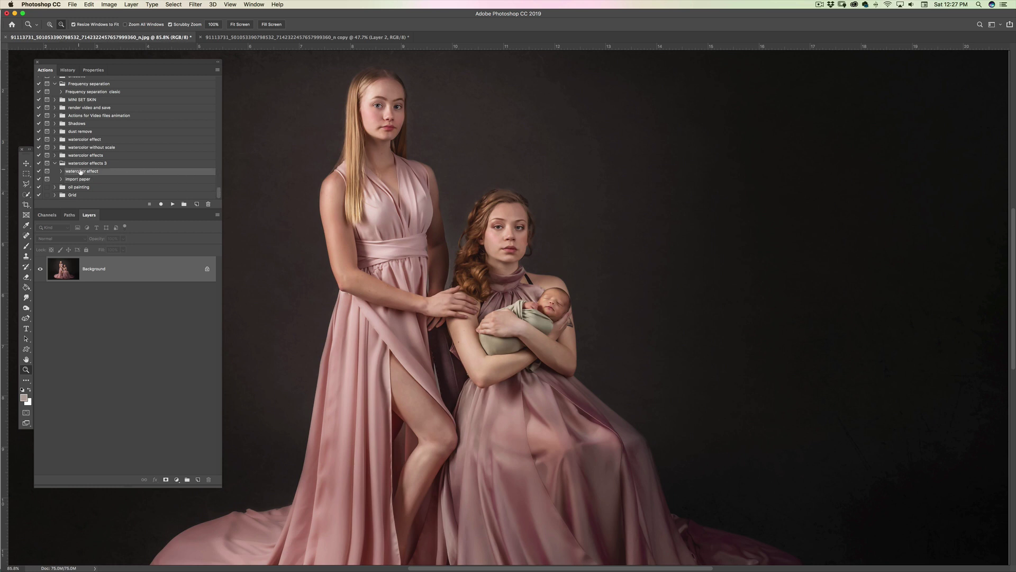
left_click(172, 206)
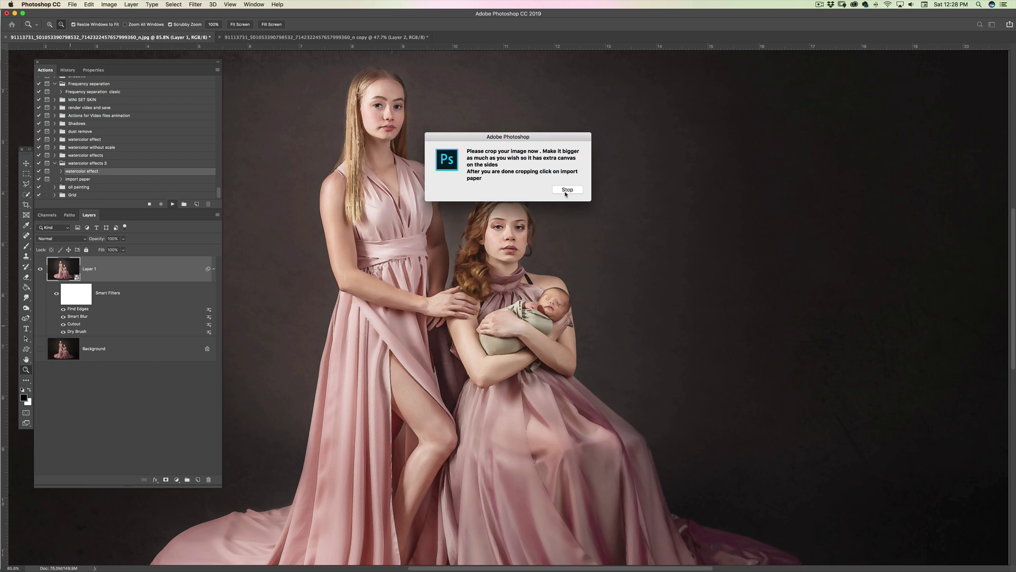
left_click(566, 194)
- Select the Smart Filters mask of Layer 1 and set up the Brush tool with the Soft Round brush
left_click_drag(497, 228, 539, 226)
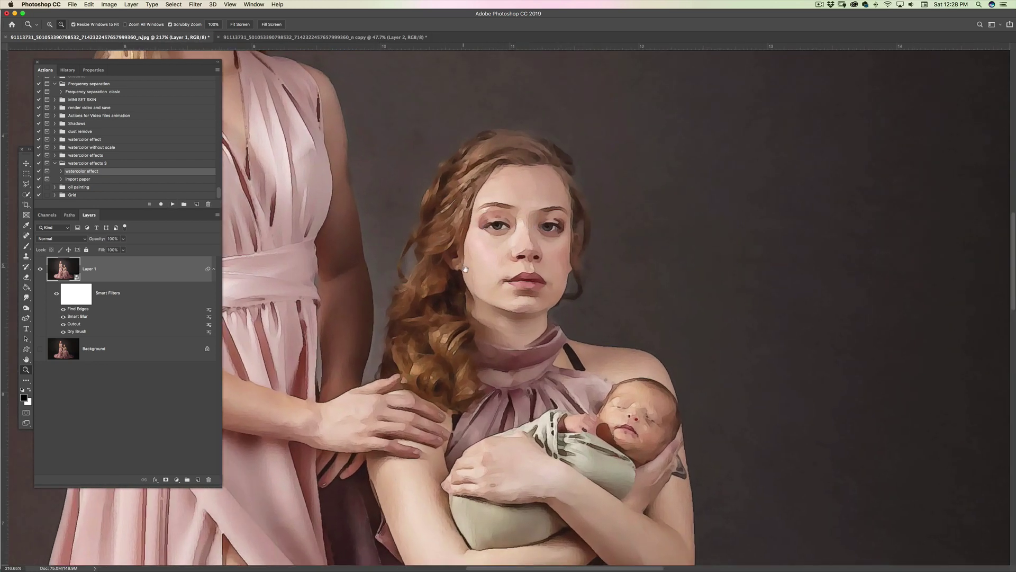
left_click_drag(465, 270, 500, 304)
left_click_drag(509, 251, 579, 377)
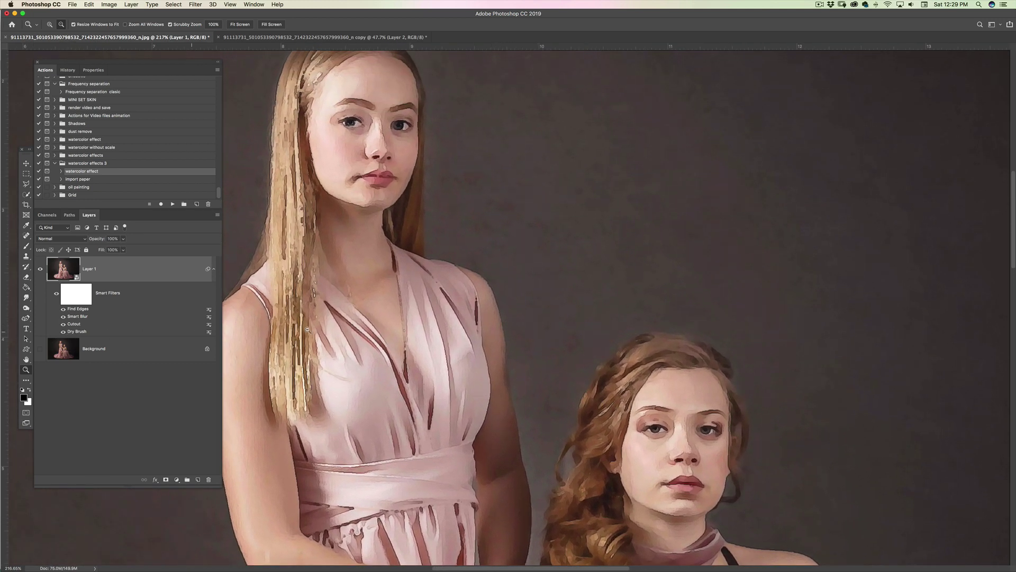
left_click(63, 332)
left_click(79, 296)
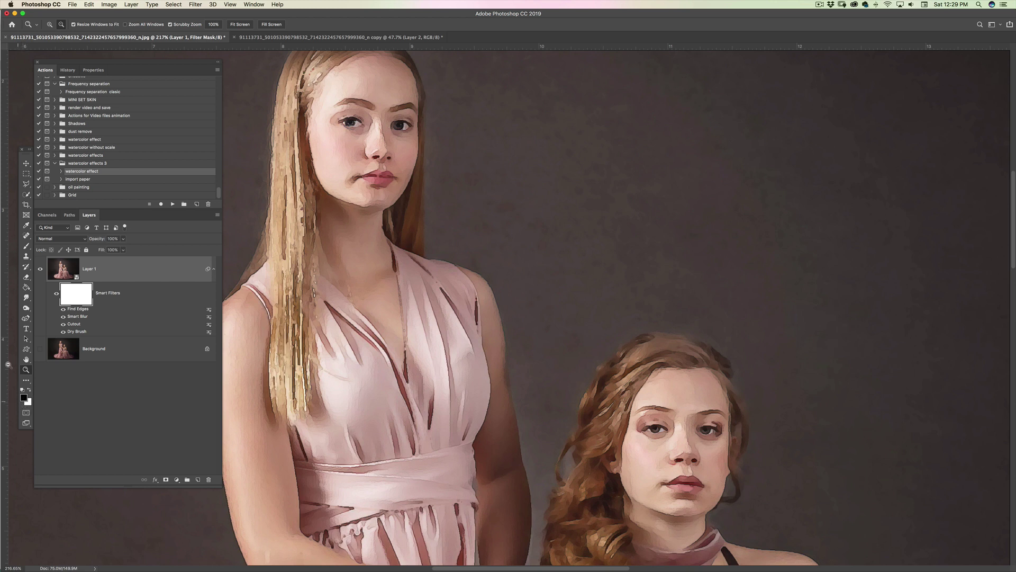
left_click(26, 246)
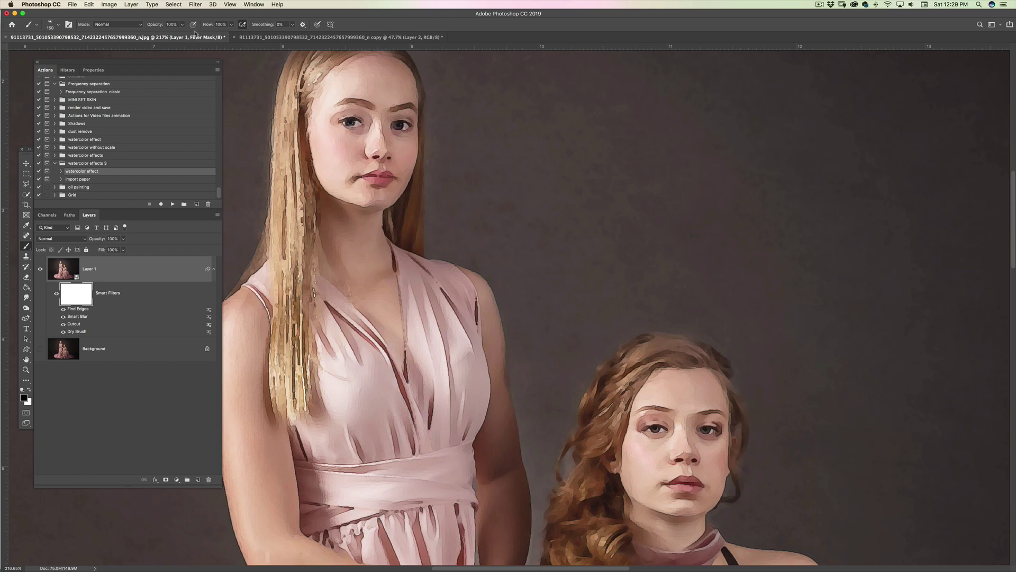
left_click(59, 25)
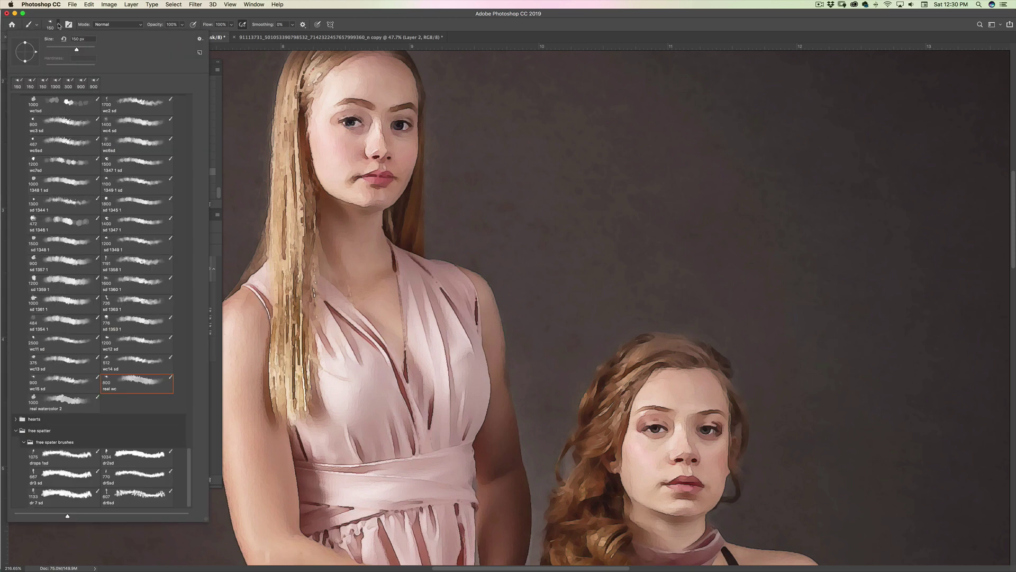
left_click_drag(189, 473, 128, 71)
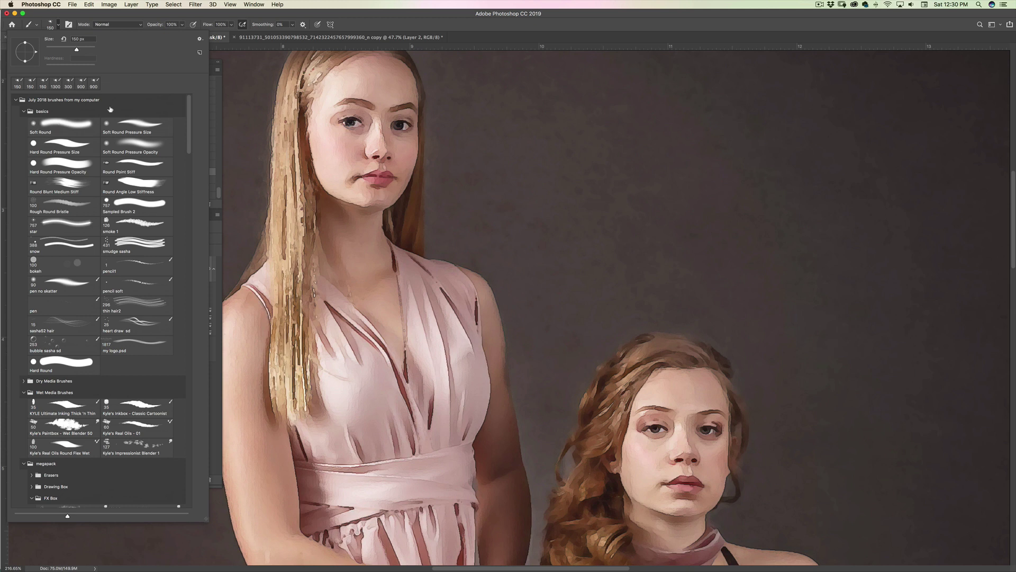
left_click(79, 124)
left_click(392, 30)
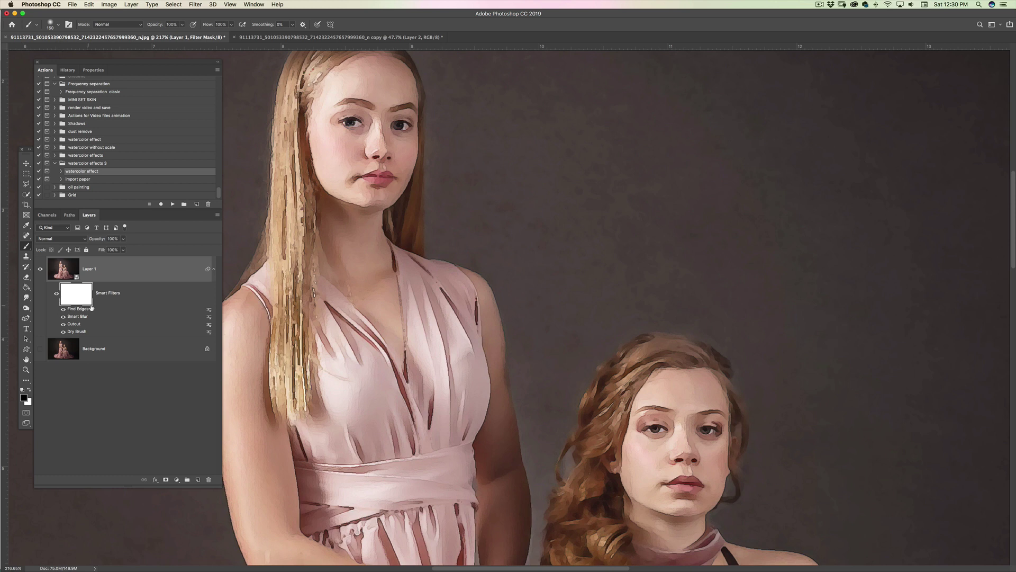
left_click(66, 269)
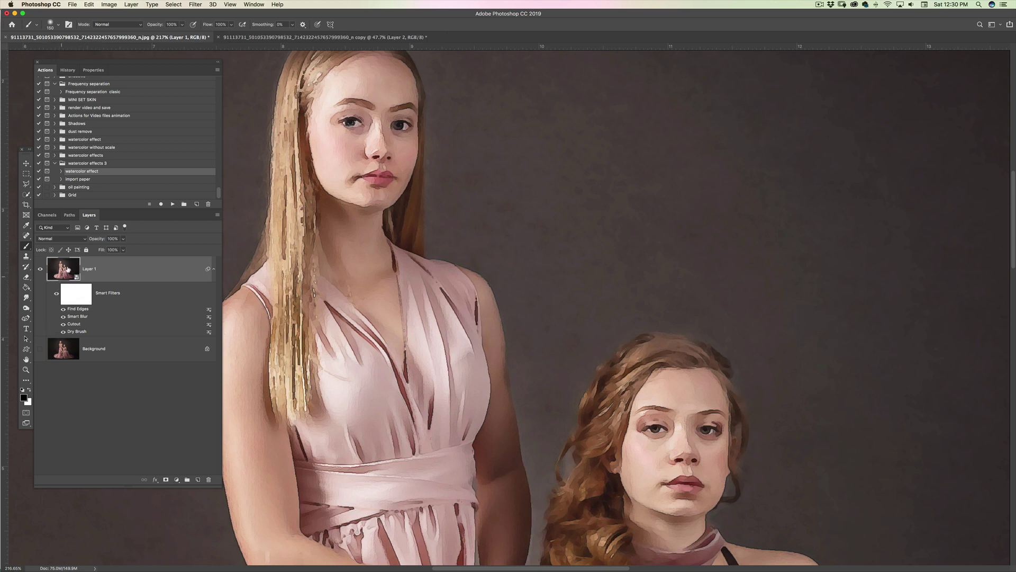
left_click(77, 300)
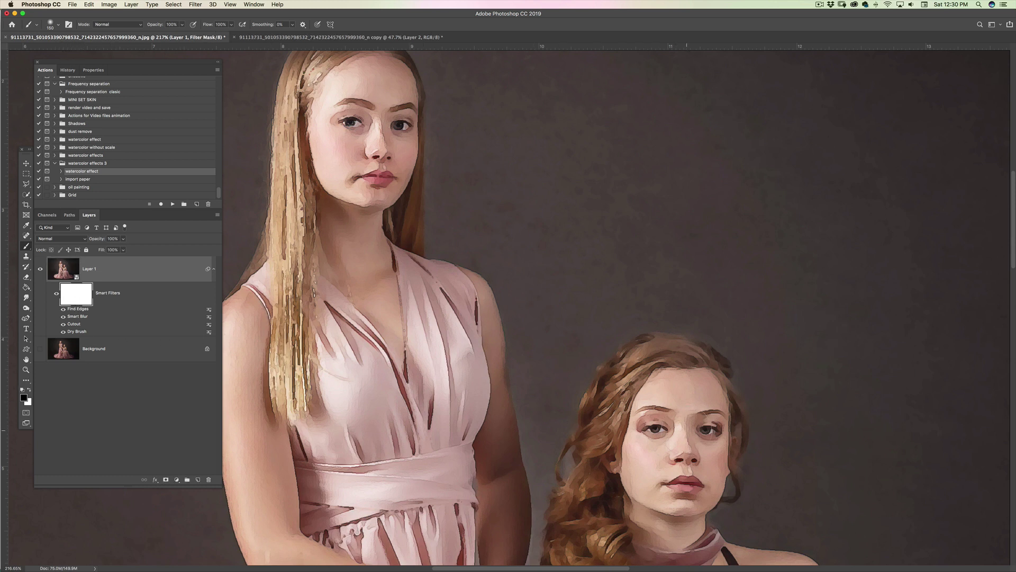
- Reduce the Soft Round brush size to 25 px
key("bracketleft")
key("bracketleft")
key("bracketleft")
key("bracketleft")
key("bracketleft")
key("bracketleft")
key("bracketleft")
key("bracketleft")
key("bracketleft")
left_click_drag(659, 424, 648, 435)
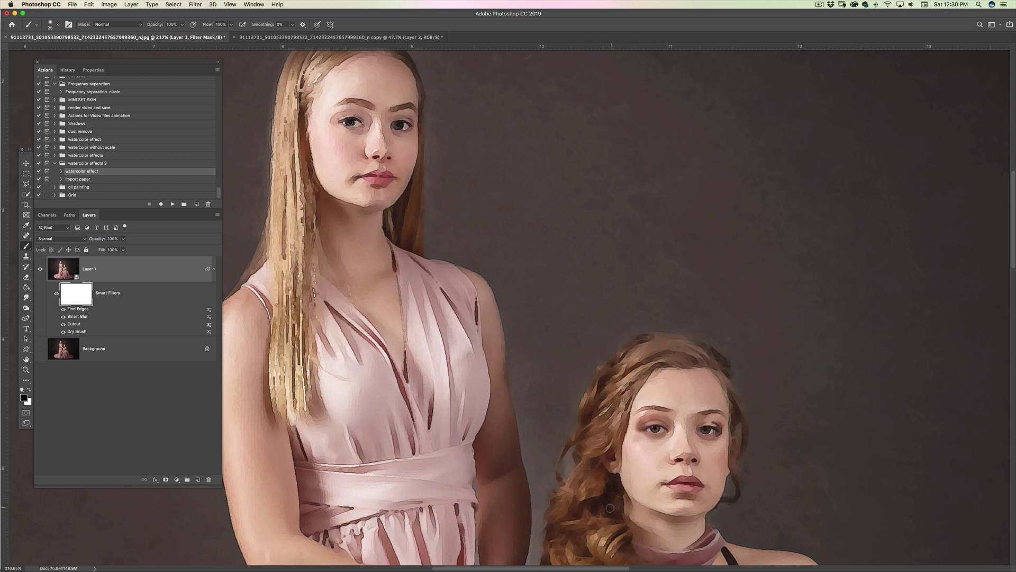
key("z")
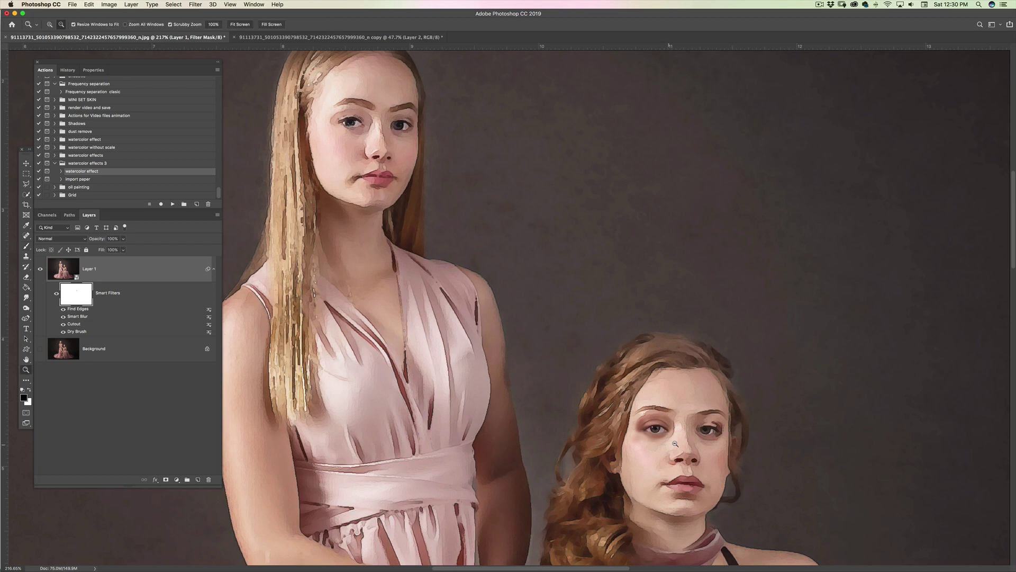
mouse_move(668, 446)
left_mouse_down()
mouse_move(642, 413)
mouse_move(658, 415)
left_mouse_up()
key("b")
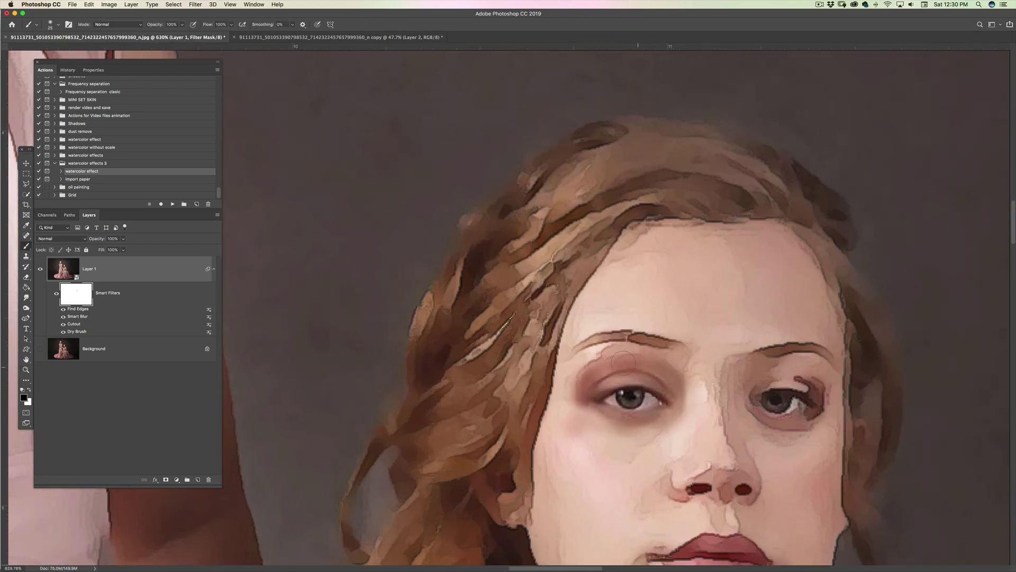
left_click_drag(623, 363, 631, 362)
key("super+z")
key("super+z")
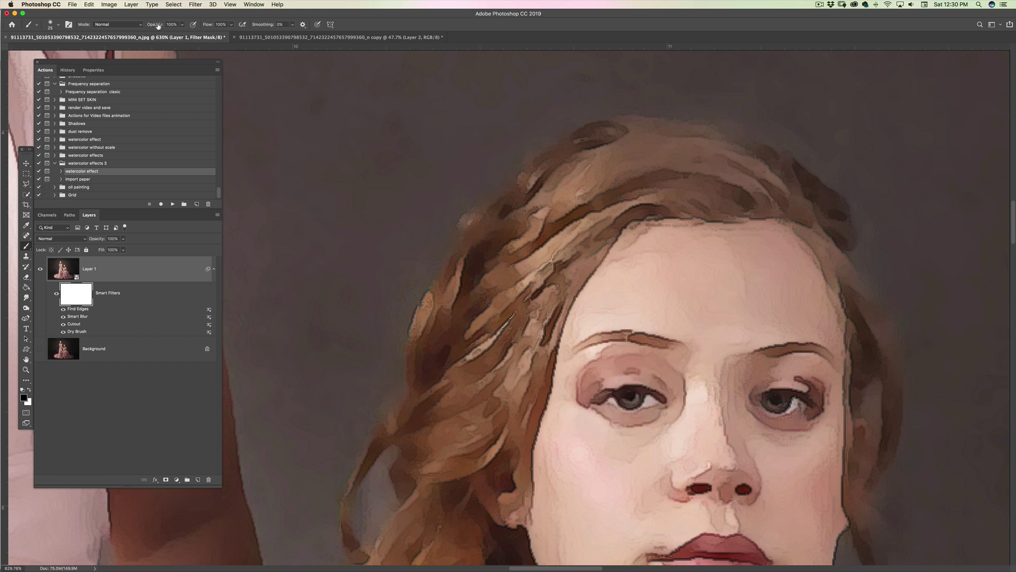
- Set the brush opacity to 11%, paint the filter mask around the seated woman's eyes and shrink the brush for finer details
left_click_drag(158, 26, 122, 28)
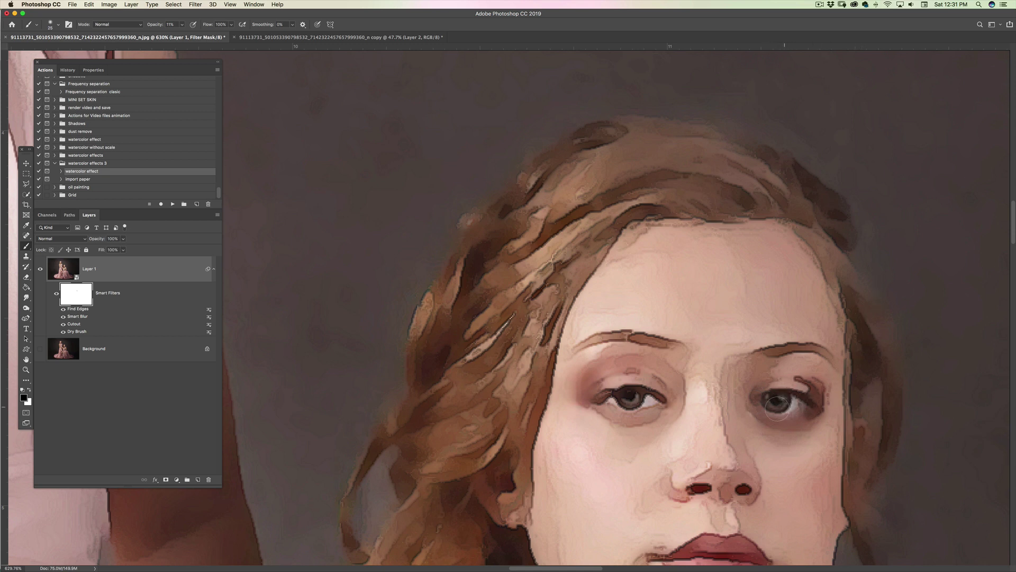
key("bracketleft")
key("bracketleft")
key("bracketleft")
key("bracketleft")
- Enlarge the brush to 30 px and paint the filter mask over the baby's eyes, nose and mouth to restore the photo detail
left_click_drag(461, 388, 725, 476)
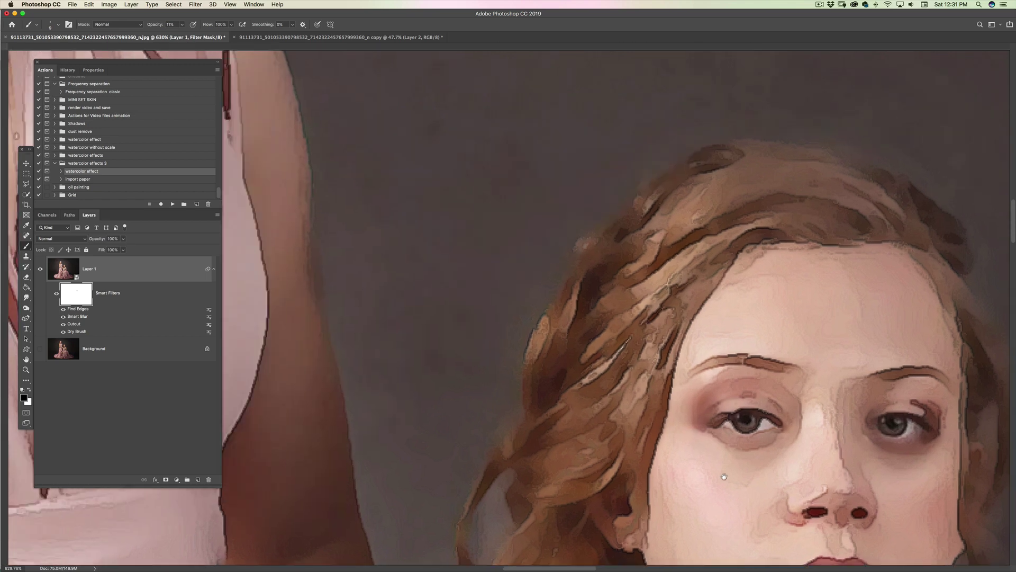
left_click_drag(328, 307, 533, 461)
left_click_drag(350, 170, 422, 551)
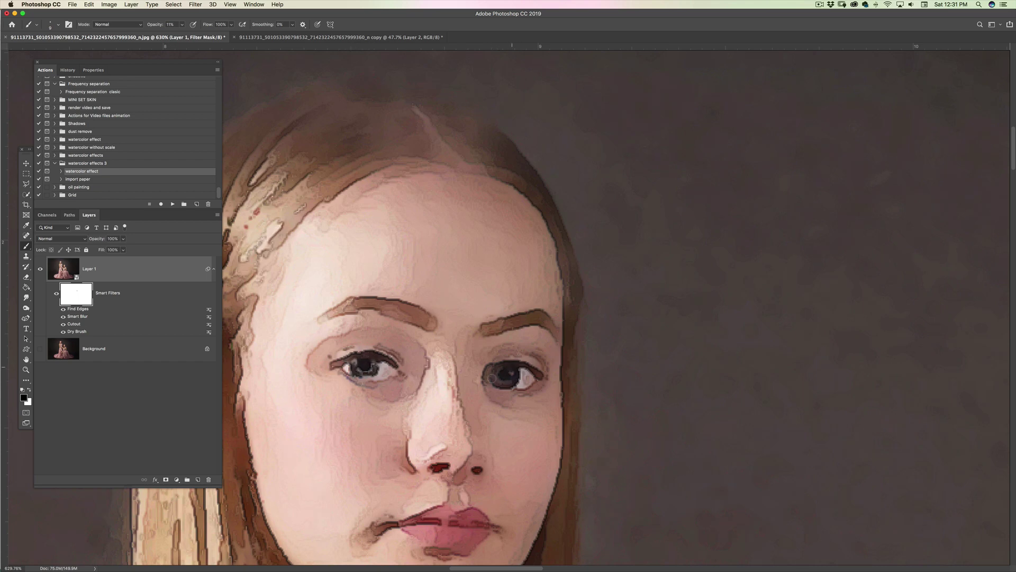
left_click_drag(726, 491, 879, 555)
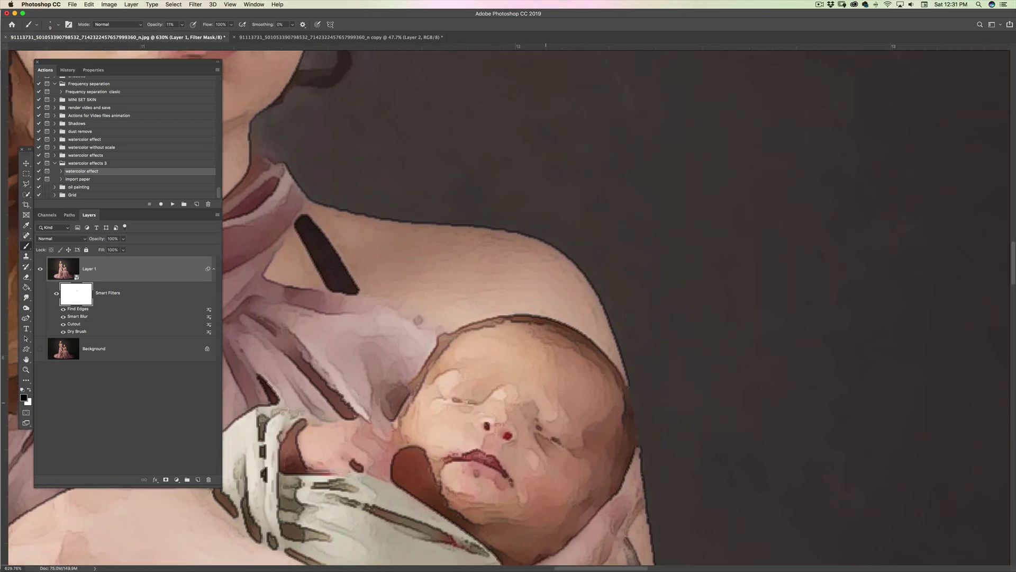
key("bracketright")
key("bracketright")
mouse_move(474, 399)
left_mouse_down()
mouse_move(483, 396)
mouse_move(436, 395)
left_mouse_up()
mouse_move(490, 440)
left_mouse_down()
mouse_move(524, 417)
mouse_move(503, 443)
mouse_move(457, 436)
mouse_move(441, 425)
mouse_move(437, 398)
mouse_move(502, 405)
mouse_move(447, 398)
left_mouse_up()
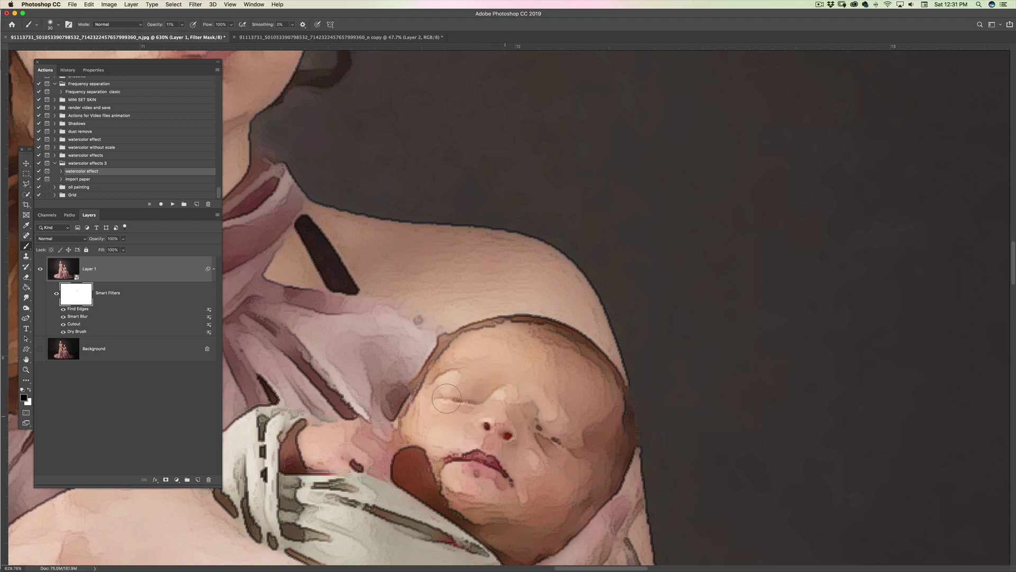
mouse_move(542, 419)
left_mouse_down()
mouse_move(511, 416)
mouse_move(530, 451)
mouse_move(560, 461)
mouse_move(531, 414)
mouse_move(540, 455)
mouse_move(554, 444)
mouse_move(536, 407)
mouse_move(509, 410)
mouse_move(514, 438)
mouse_move(494, 395)
mouse_move(502, 392)
mouse_move(451, 409)
mouse_move(431, 397)
mouse_move(478, 384)
left_mouse_up()
mouse_move(457, 454)
left_mouse_down()
mouse_move(493, 463)
mouse_move(470, 435)
mouse_move(512, 485)
left_mouse_up()
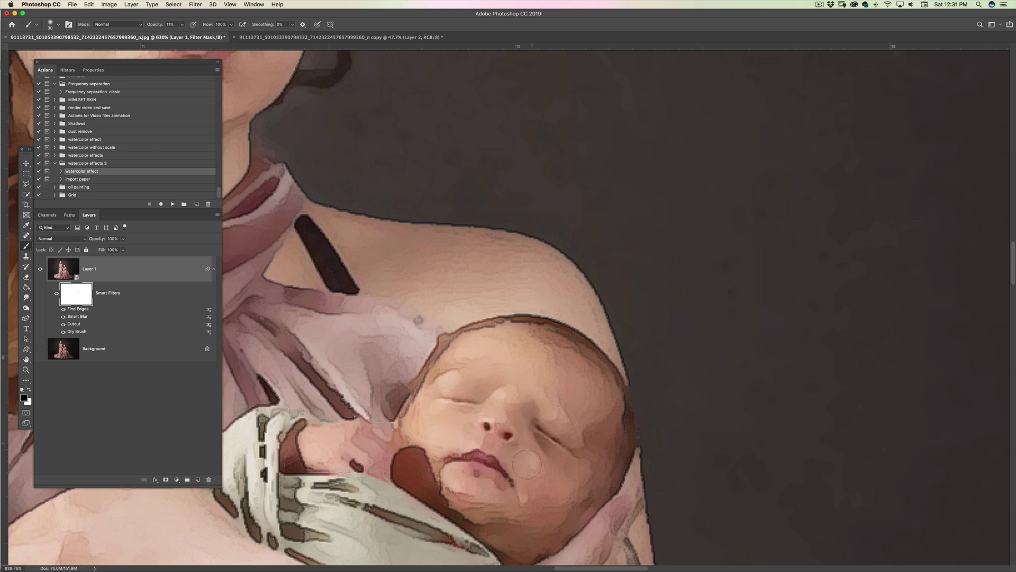
- Soften the filter effect on the baby's cheek and forehead by painting the filter mask at 11% opacity
mouse_move(553, 451)
left_mouse_down()
mouse_move(526, 420)
mouse_move(566, 486)
mouse_move(568, 424)
mouse_move(519, 382)
mouse_move(432, 423)
mouse_move(420, 413)
mouse_move(448, 367)
mouse_move(478, 425)
mouse_move(544, 479)
left_mouse_up()
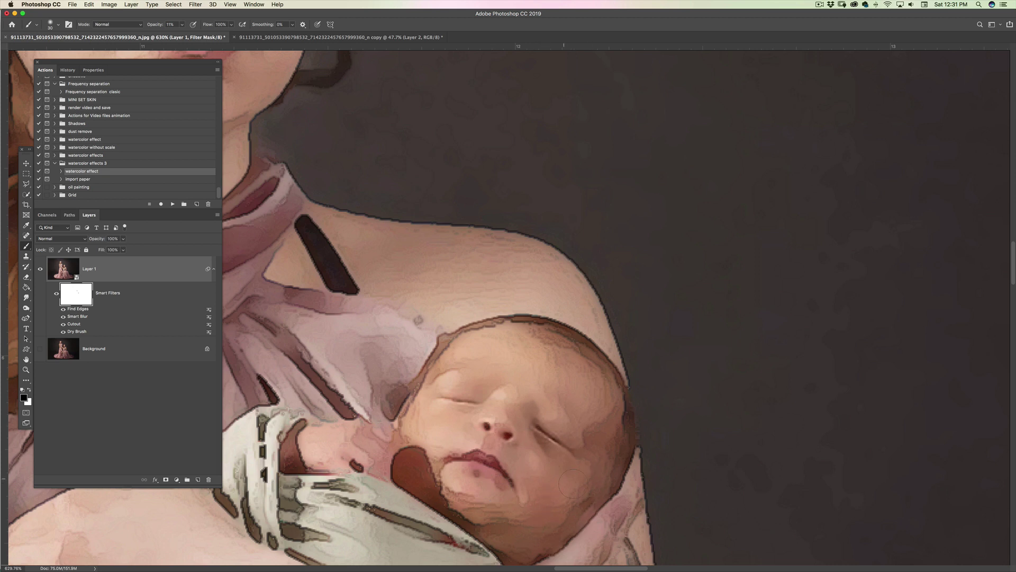
left_click_drag(499, 410, 520, 373)
mouse_move(597, 409)
left_mouse_down()
mouse_move(546, 387)
mouse_move(578, 457)
mouse_move(590, 389)
mouse_move(583, 412)
mouse_move(515, 346)
mouse_move(603, 389)
mouse_move(543, 387)
mouse_move(592, 435)
mouse_move(551, 397)
left_mouse_up()
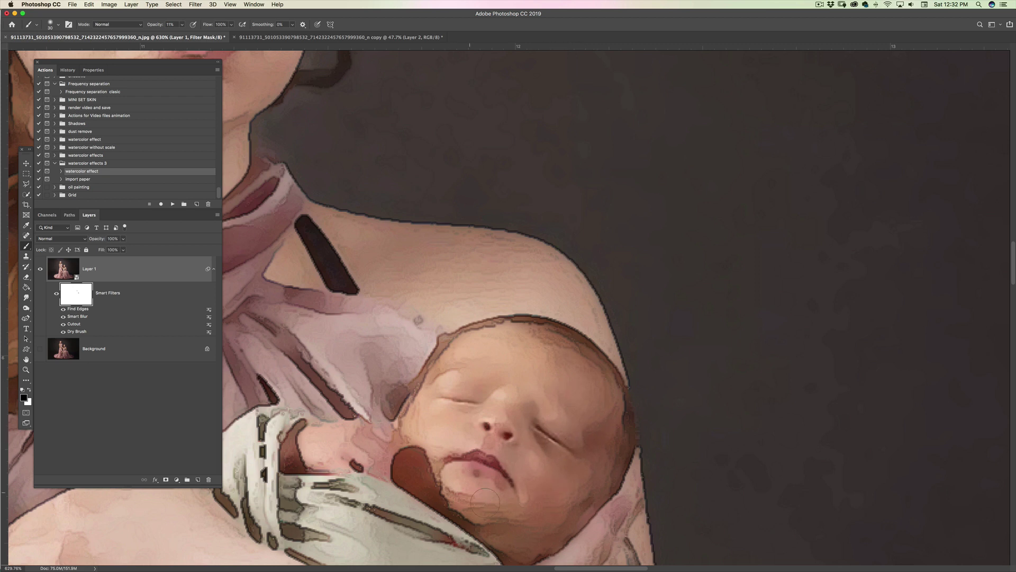
- Soften the filter effect around the baby's chin and cheek by painting the filter mask at 11% opacity
mouse_move(533, 511)
left_mouse_down()
mouse_move(552, 483)
mouse_move(541, 501)
left_mouse_up()
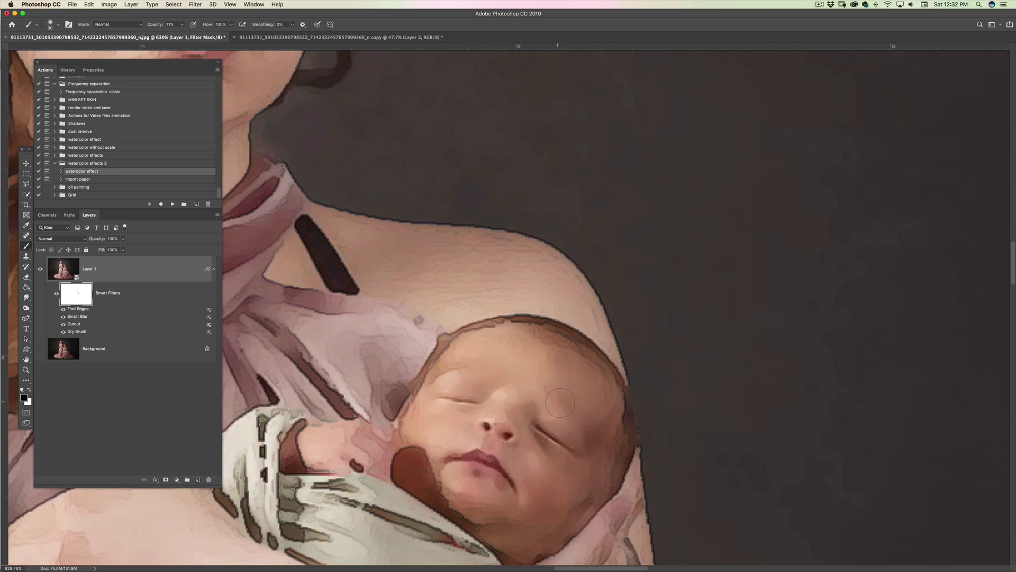
key("z")
left_click_drag(570, 407, 499, 397)
left_click_drag(460, 460, 506, 374)
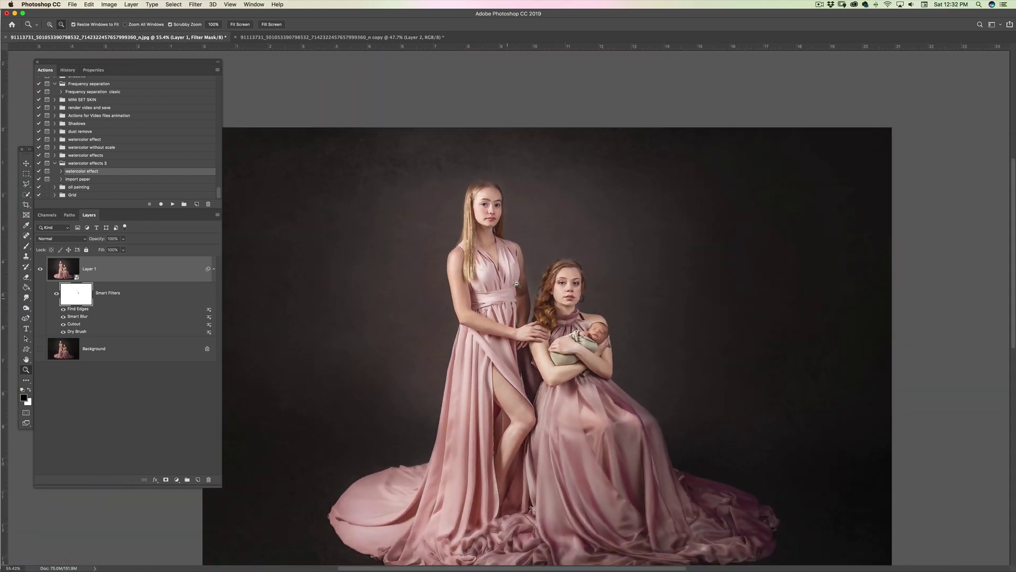
- Inspect the watercolor effect on the standing woman's dress and arms up close, then on the whole portrait
left_click_drag(481, 247, 562, 247)
left_click_drag(554, 474, 522, 281)
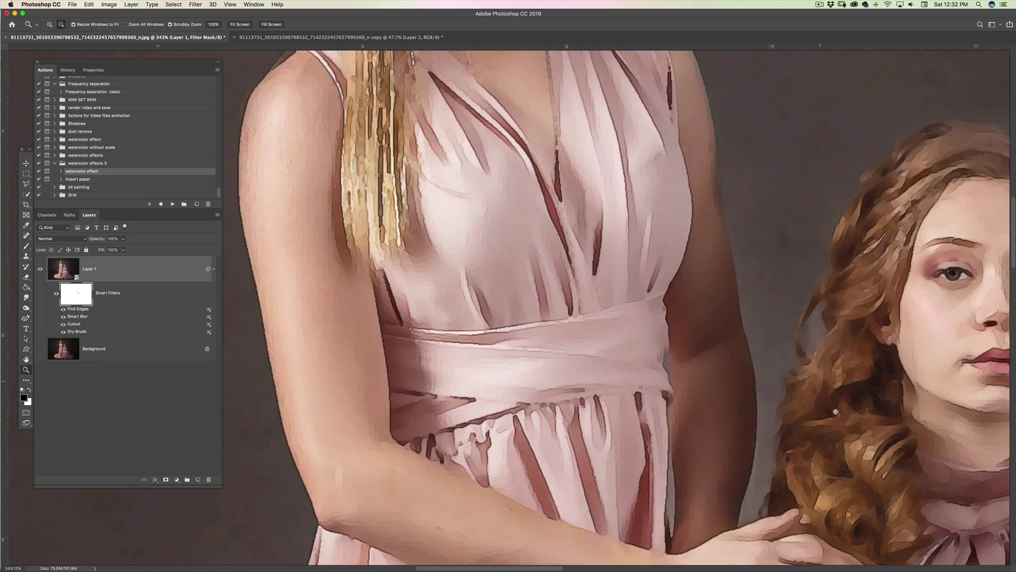
left_click_drag(813, 394, 738, 399)
left_click_drag(678, 450, 441, 349)
scroll(501, 331, "down", 2)
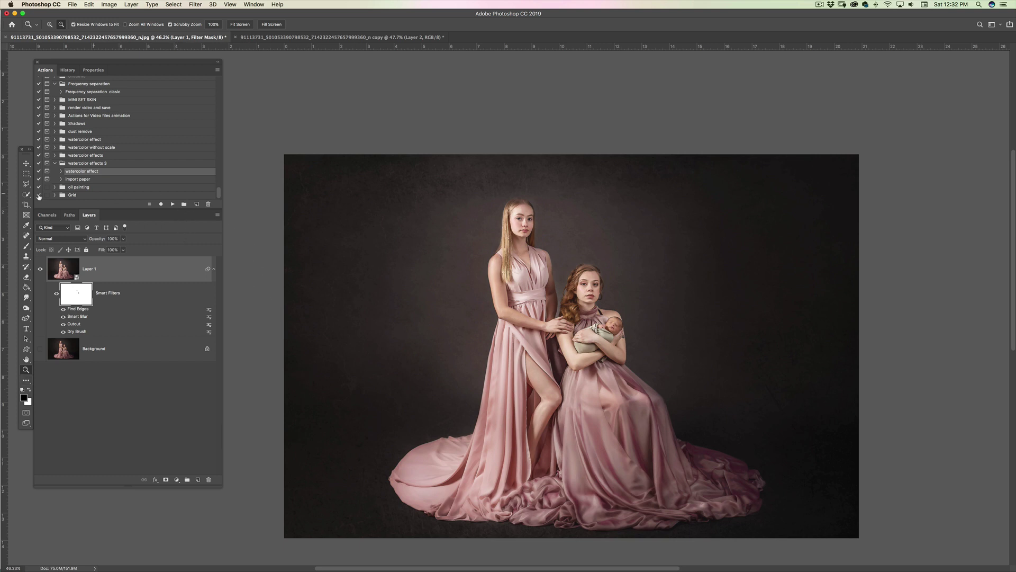
- Extend the canvas beyond the photo on all four sides with the Crop tool, leaving an empty border around the portrait
key("c")
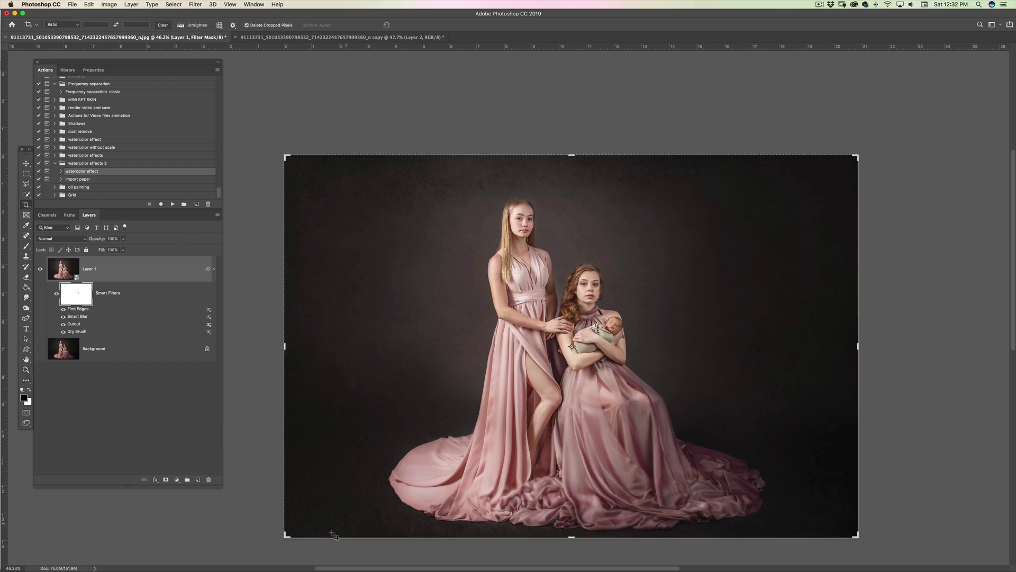
key("super+r")
left_click_drag(392, 438, 400, 382)
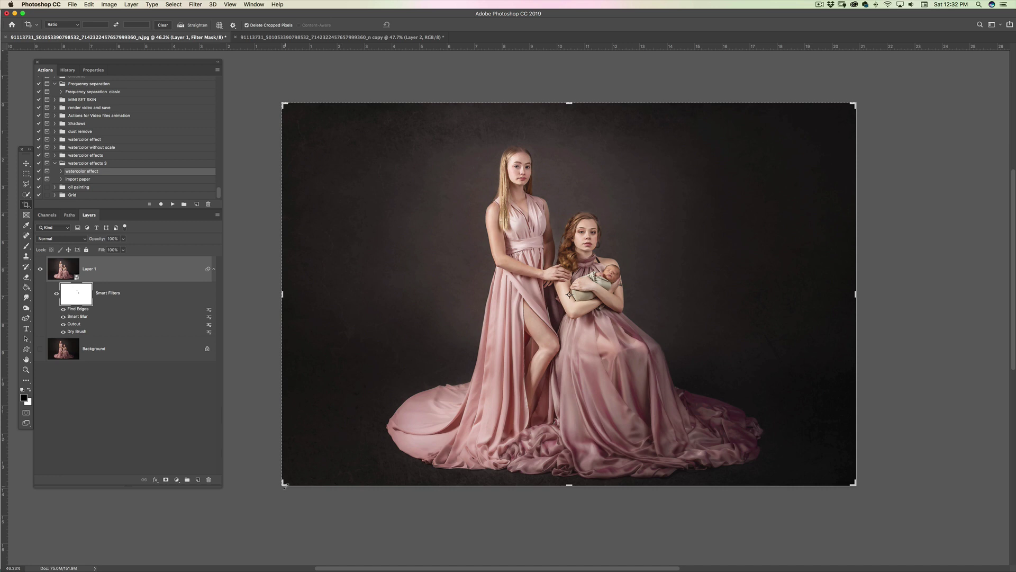
left_click_drag(282, 483, 267, 497)
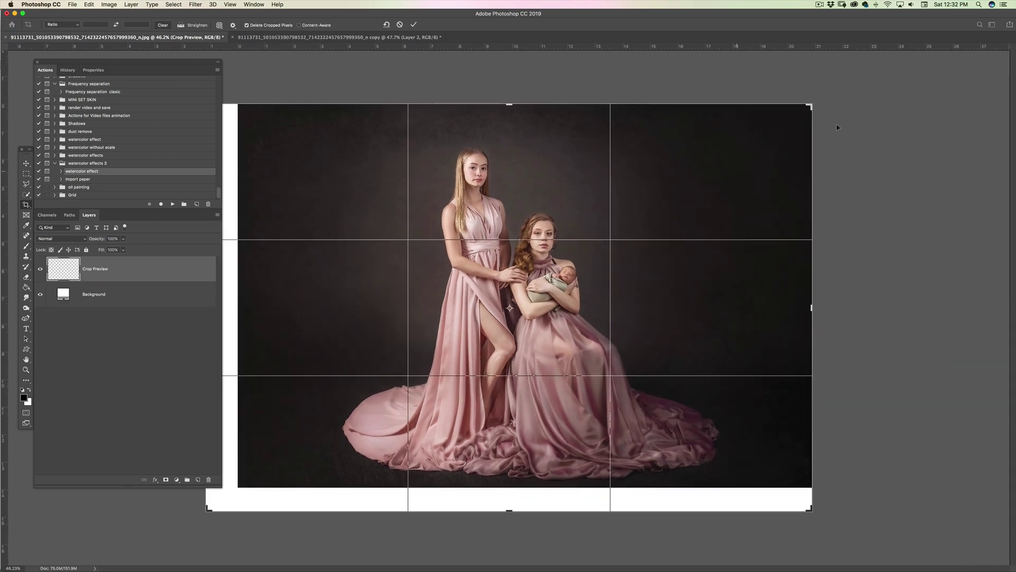
left_click_drag(808, 105, 818, 97)
key("super+r")
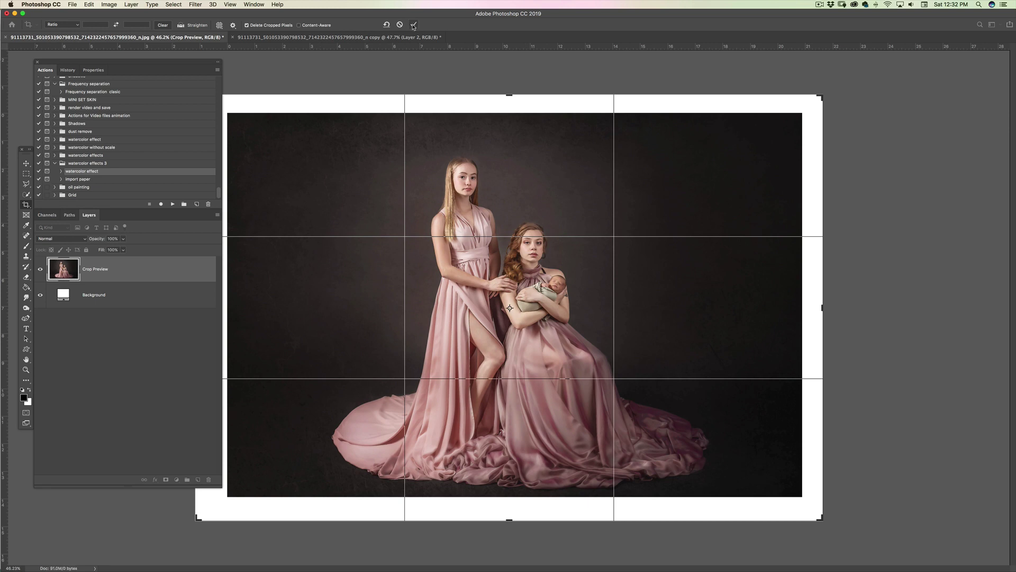
left_click(414, 24)
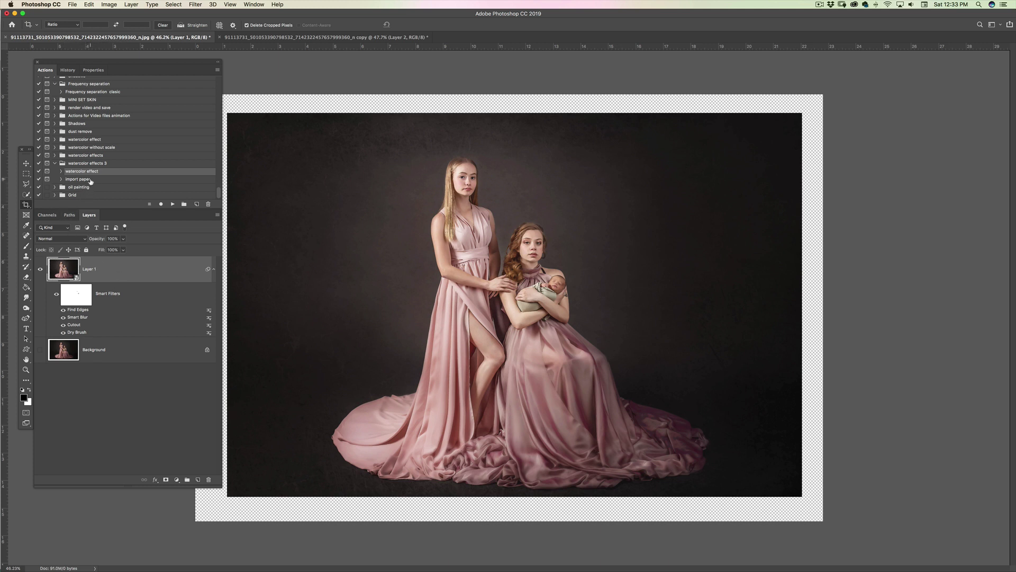
- Play the import paper action and place watercolor 5.jpg from the paper folder into the document
left_click(91, 181)
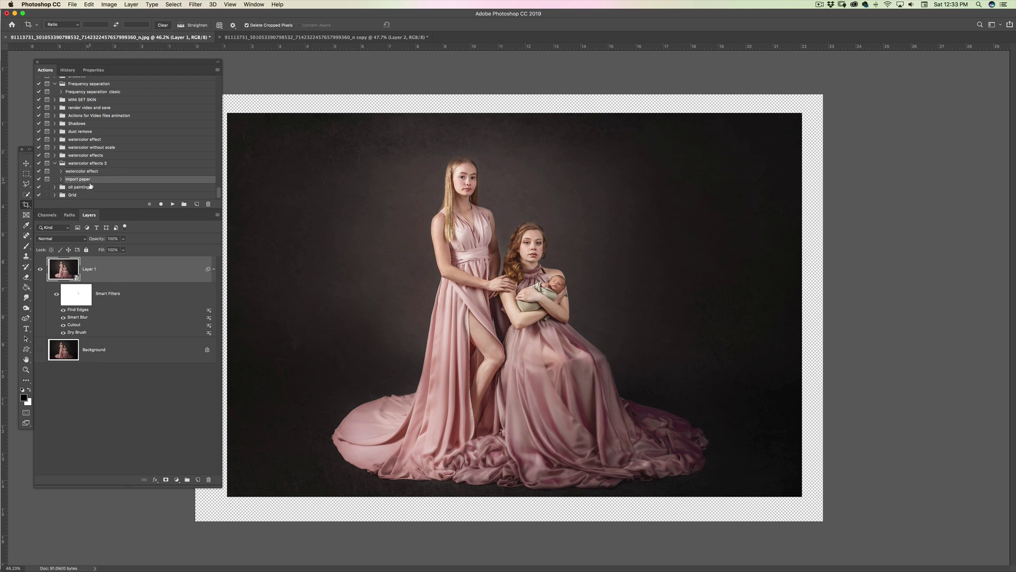
left_click(170, 204)
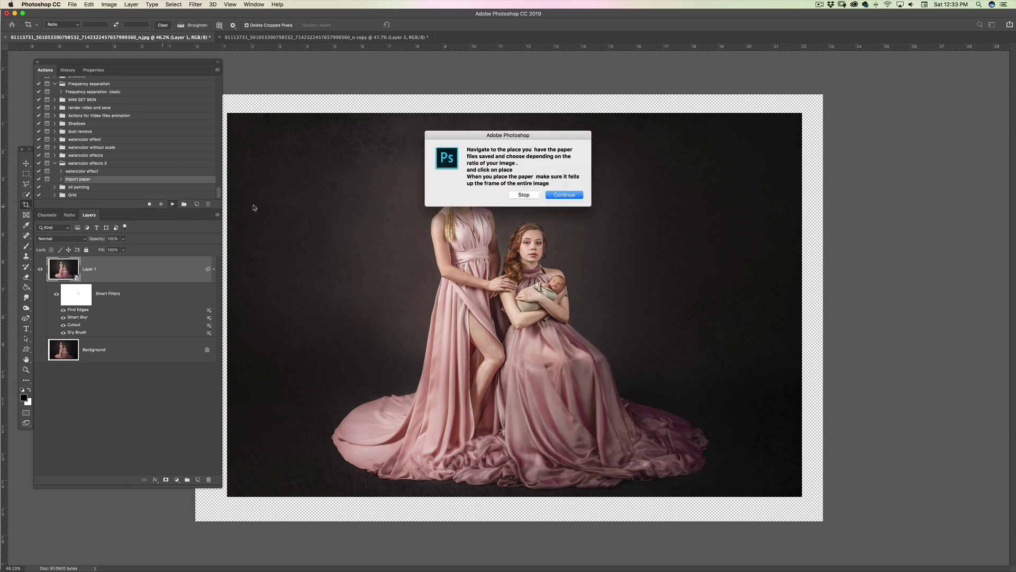
left_click(564, 195)
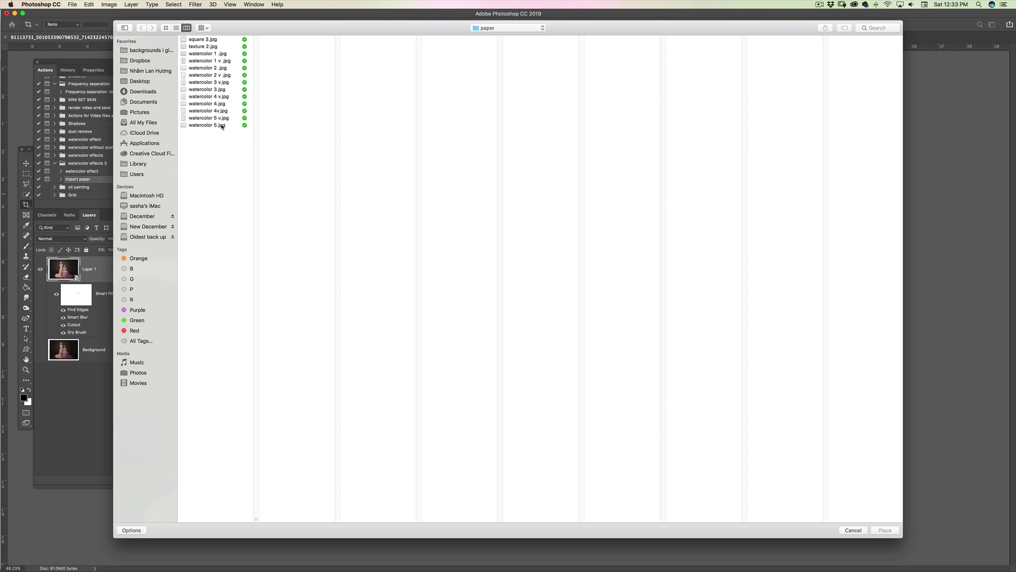
left_click(222, 125)
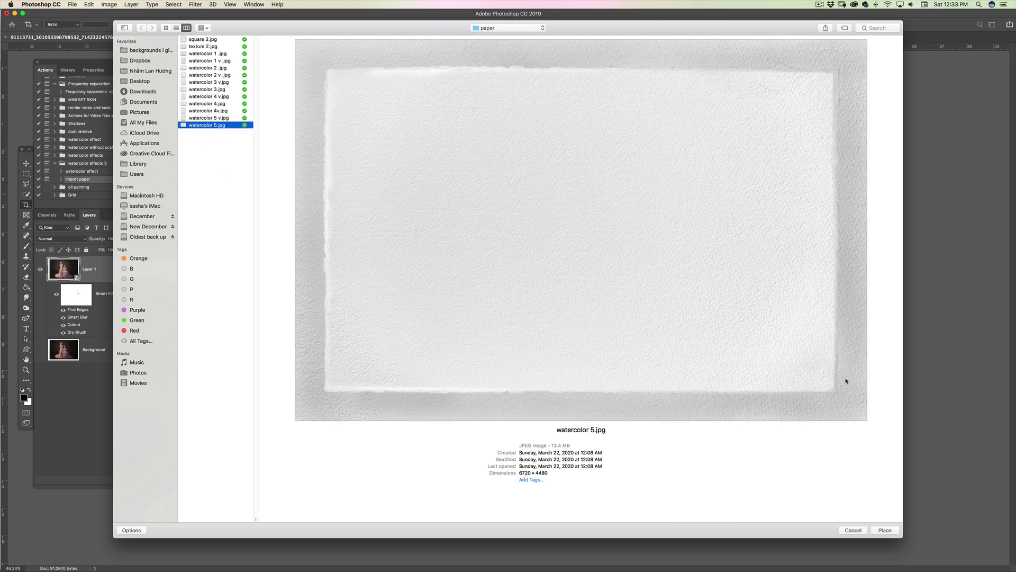
left_click(884, 530)
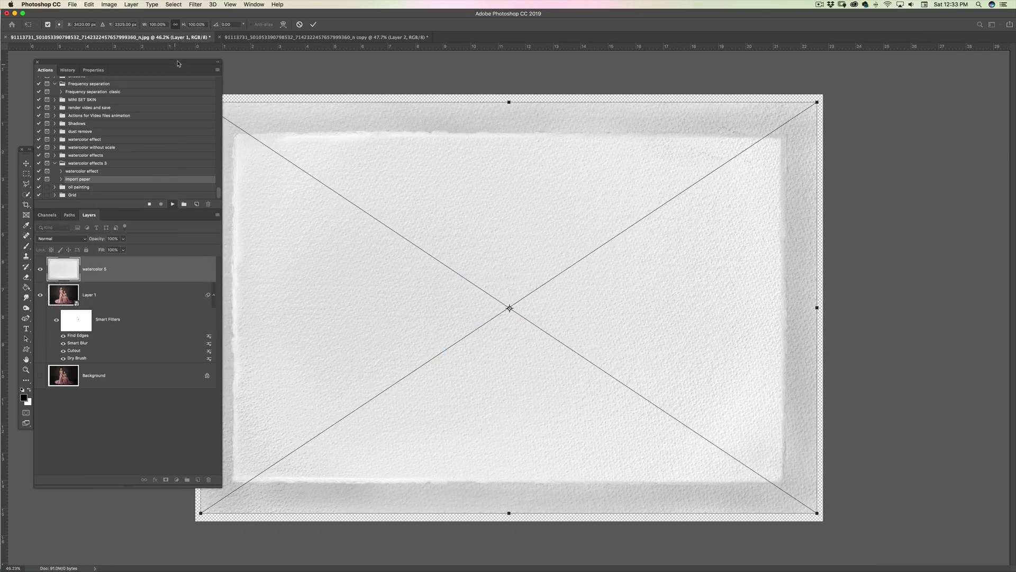
- Stretch the placed paper to fill the entire canvas, commit the placement and continue the action to its end
left_click_drag(178, 63, 135, 64)
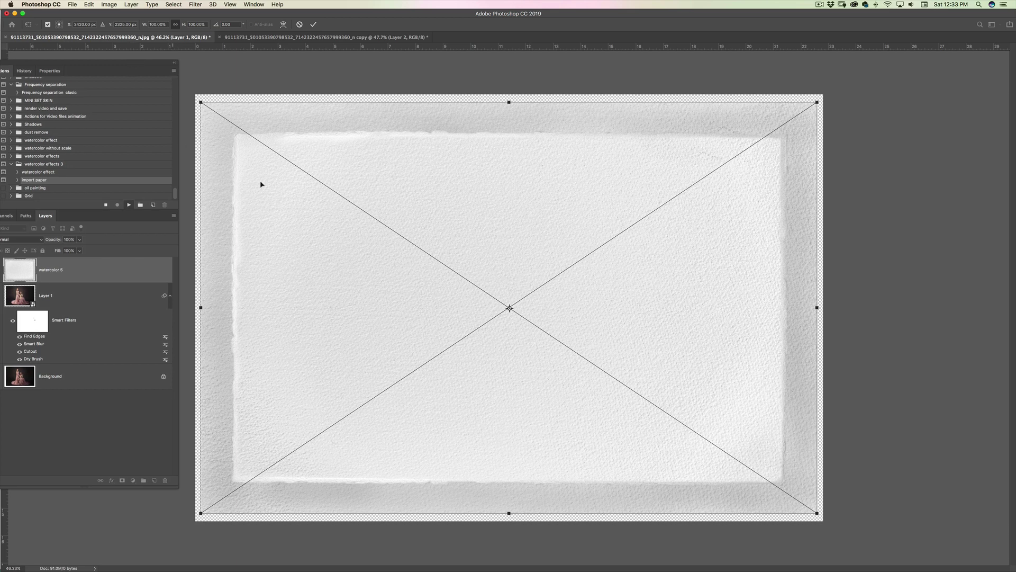
left_click_drag(508, 102, 509, 93)
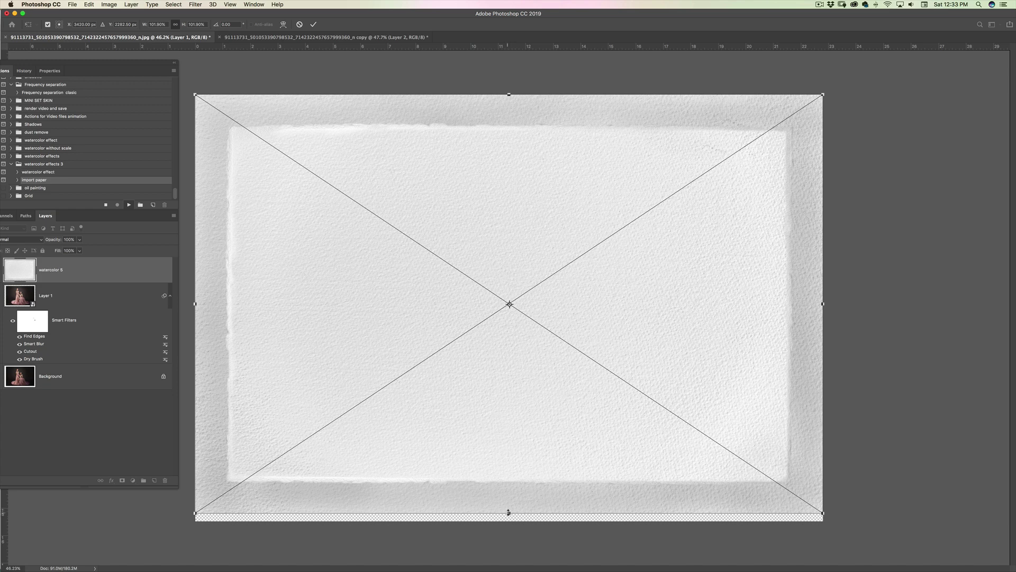
left_click_drag(508, 512, 510, 521)
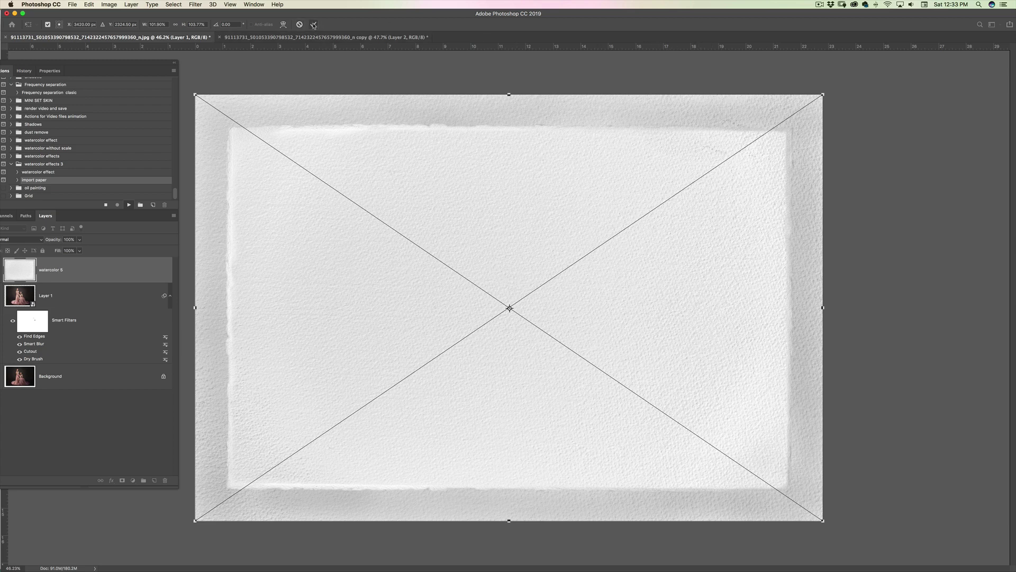
key("Return")
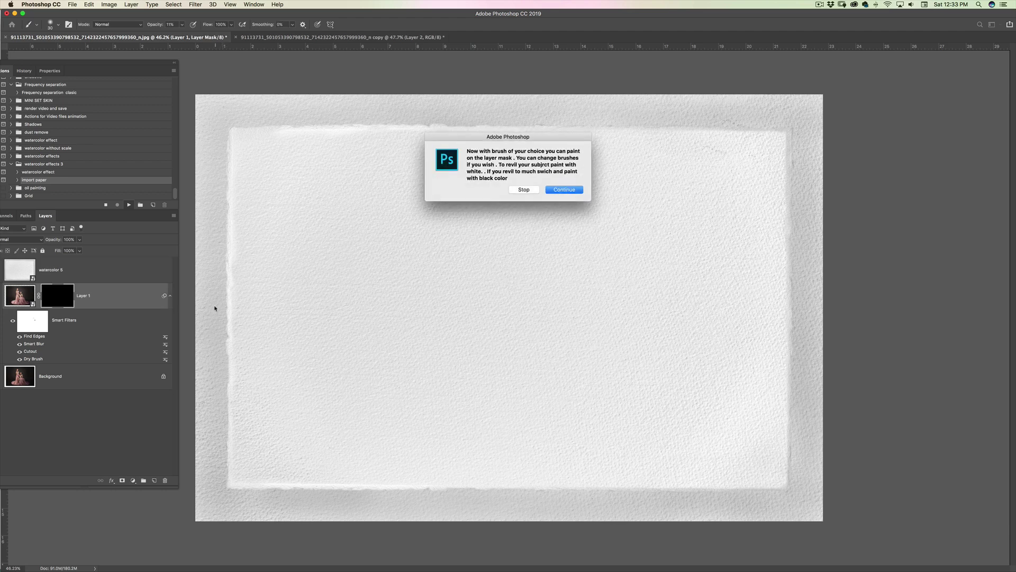
left_click(571, 193)
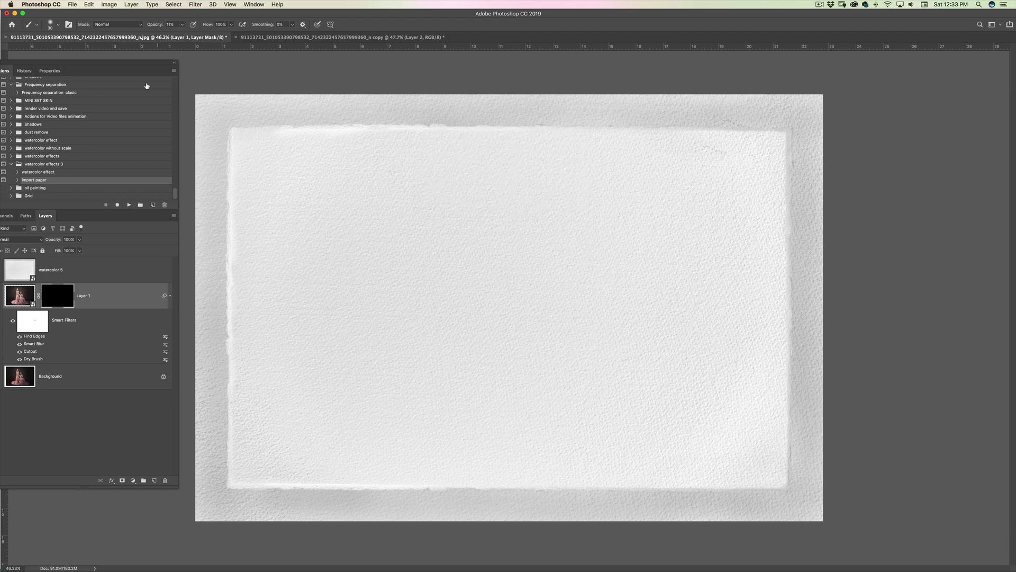
- Choose the 1200 px watercolor brush sd 1349 1 from the brushes watercolor effect set
left_click_drag(117, 64, 146, 65)
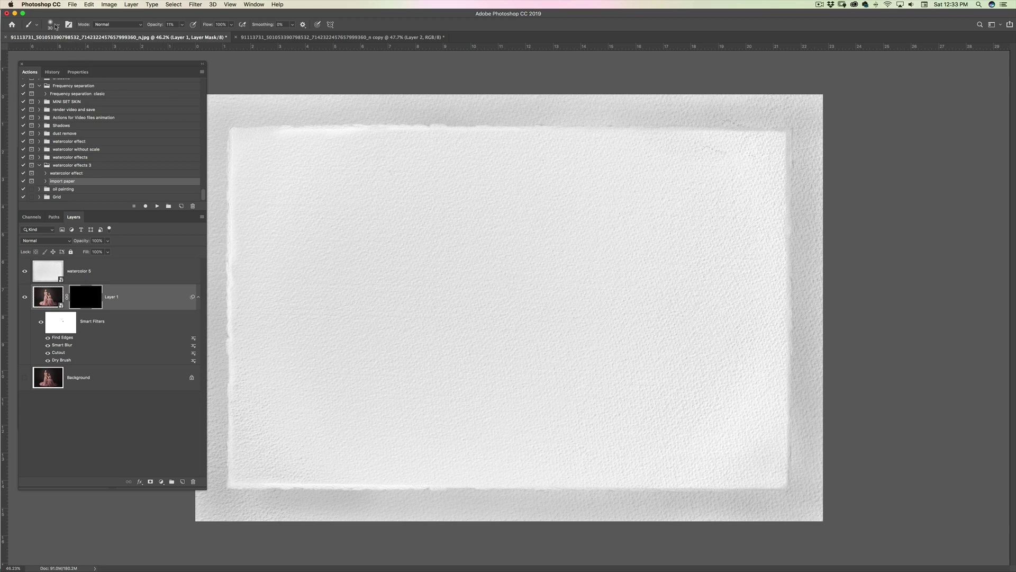
left_click(57, 26)
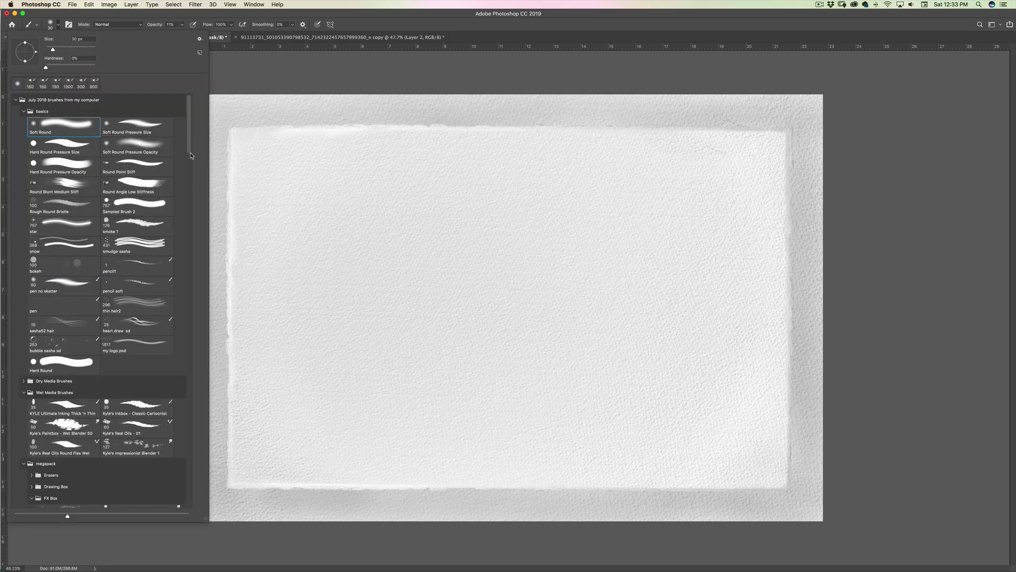
left_click_drag(191, 155, 188, 485)
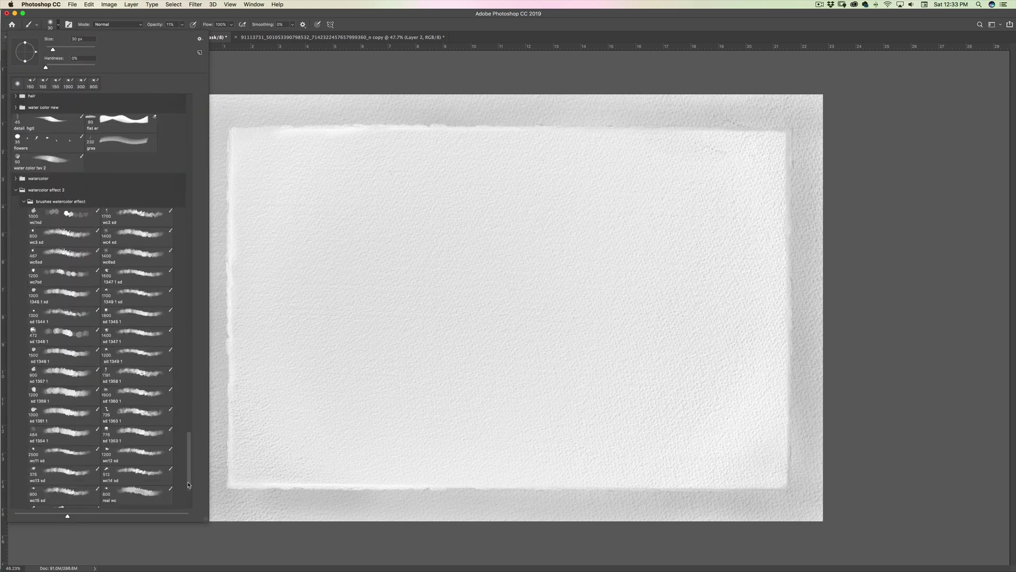
scroll(152, 359, "down", 3)
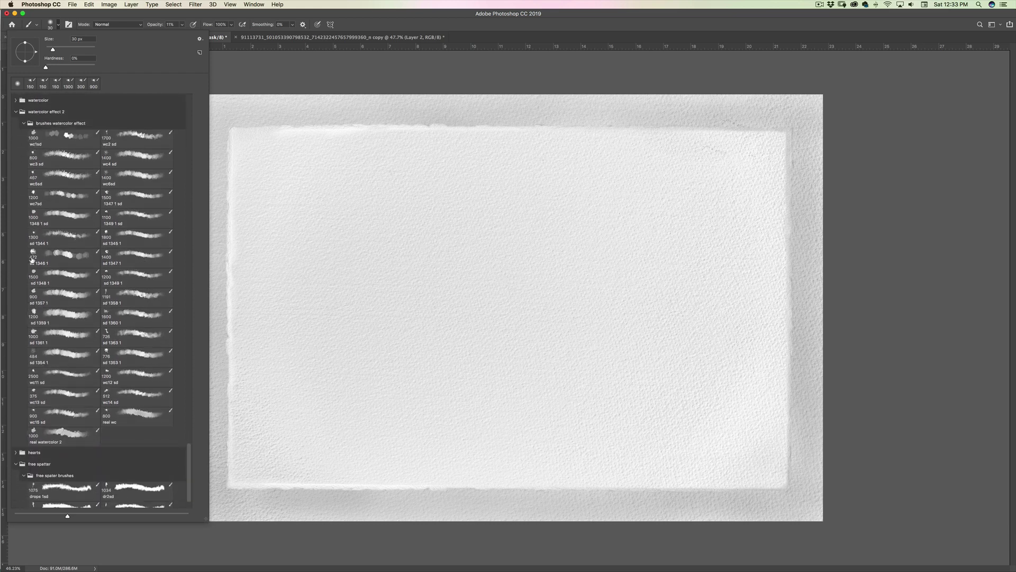
double_click(142, 271)
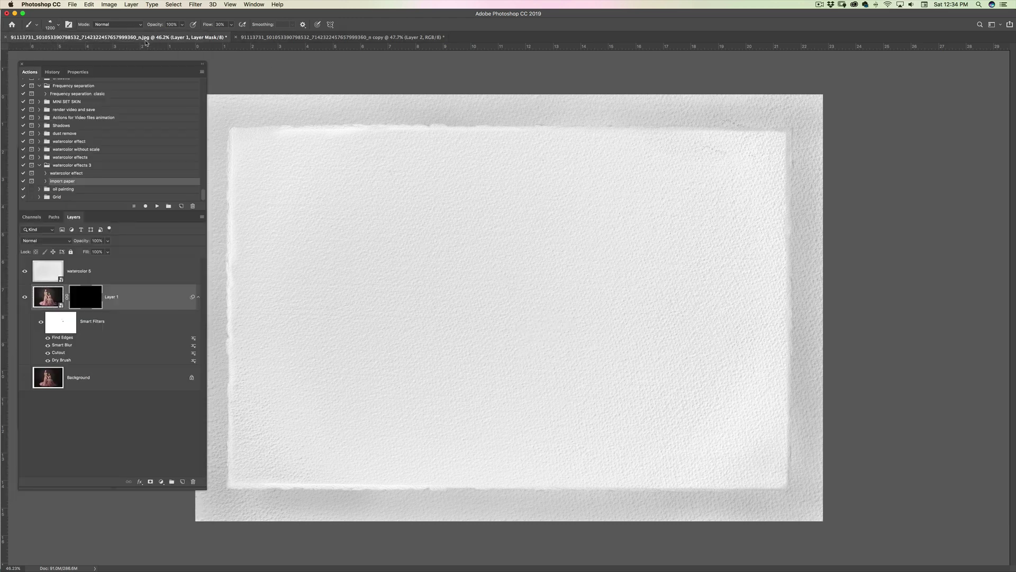
left_click_drag(141, 63, 169, 58)
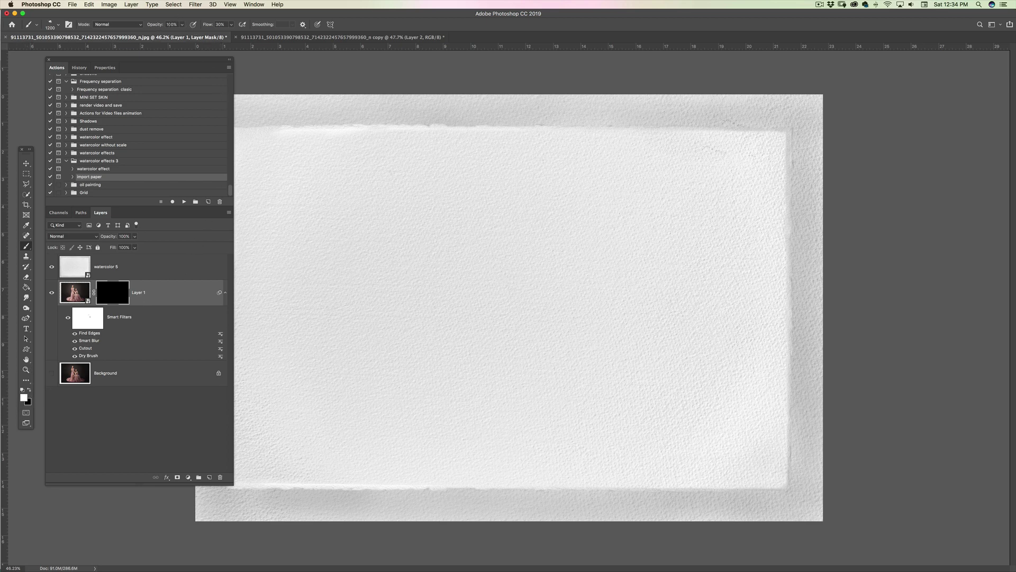
- Paint white on Layer 1's layer mask to reveal the standing woman's body, arms and dress on the paper
mouse_move(475, 273)
left_mouse_down()
mouse_move(490, 293)
mouse_move(508, 272)
mouse_move(492, 260)
mouse_move(514, 251)
mouse_move(497, 252)
mouse_move(514, 325)
mouse_move(474, 360)
mouse_move(503, 378)
mouse_move(466, 389)
mouse_move(487, 394)
mouse_move(442, 390)
mouse_move(474, 241)
mouse_move(543, 381)
mouse_move(544, 360)
mouse_move(511, 305)
mouse_move(508, 248)
mouse_move(474, 203)
mouse_move(490, 199)
mouse_move(450, 195)
mouse_move(431, 246)
mouse_move(402, 392)
left_mouse_up()
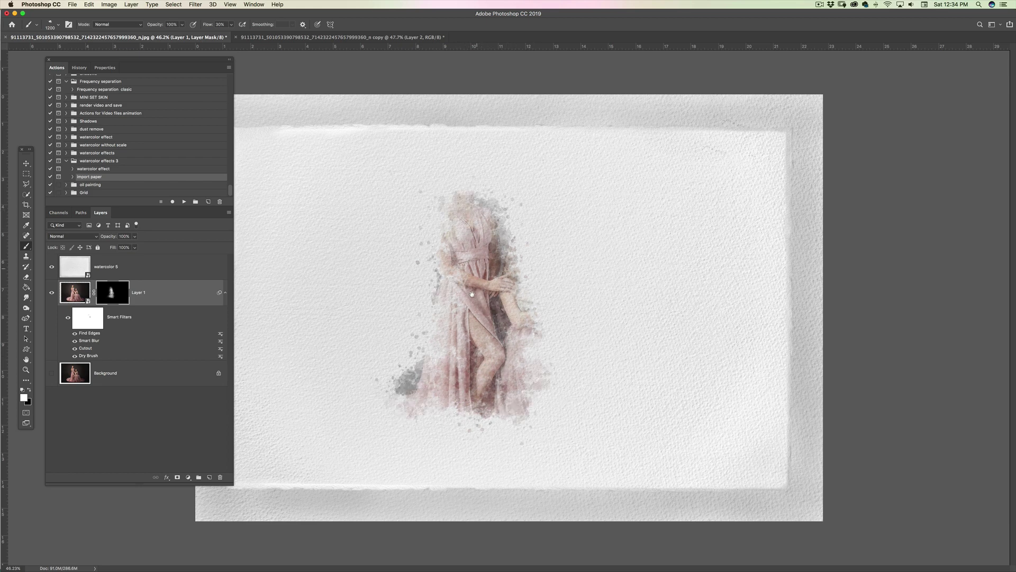
mouse_move(527, 289)
left_mouse_down()
mouse_move(532, 305)
mouse_move(511, 326)
left_mouse_up()
key("super+r")
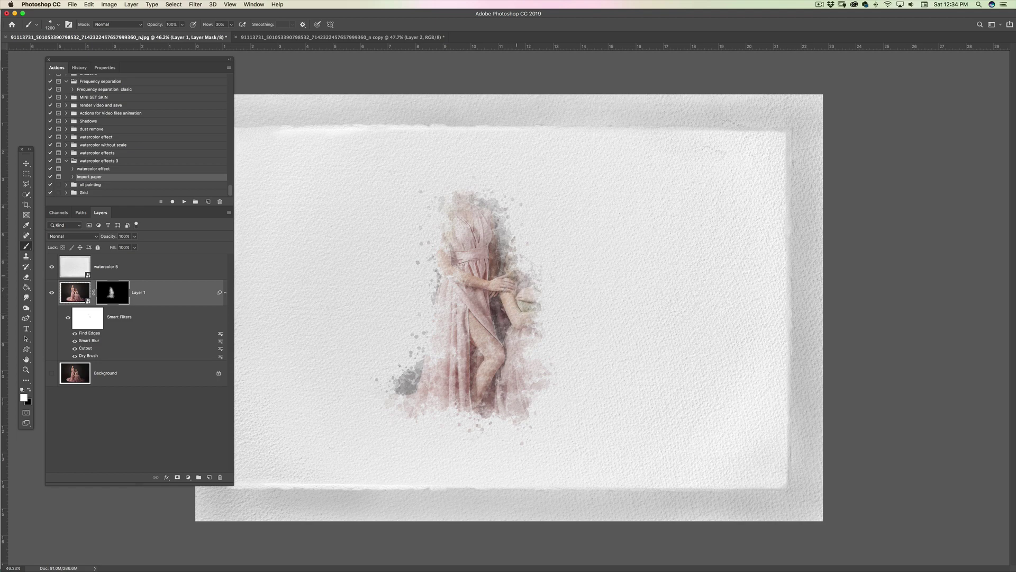
- Change the screen mode and paint the layer mask to reveal the standing woman's neck, lower face and hair
key("f")
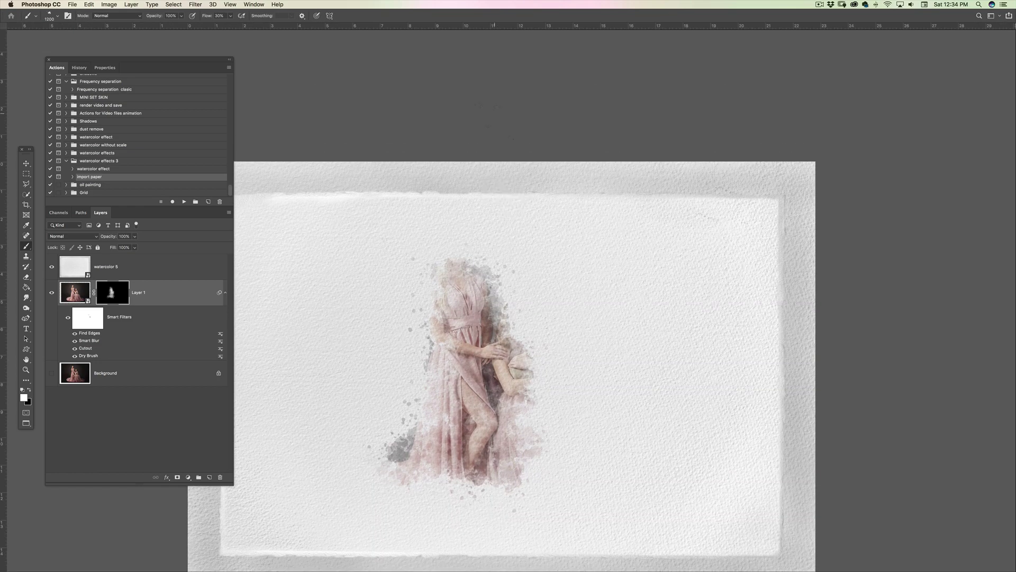
left_click_drag(430, 240, 536, 275)
left_click_drag(506, 338, 458, 354)
key("b")
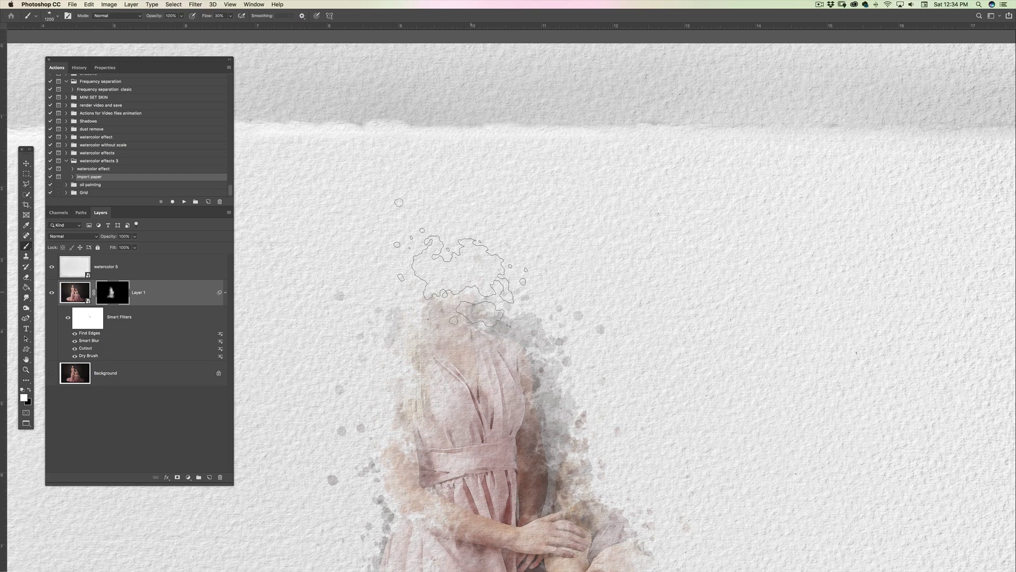
left_click_drag(450, 275, 447, 288)
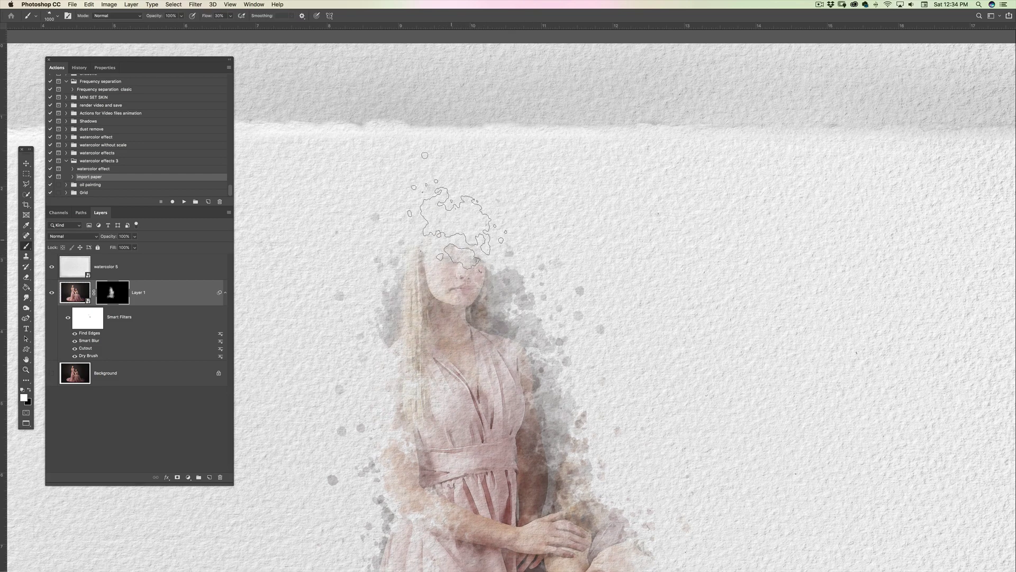
- Reduce the brush to 700 px and reveal the rest of the standing woman's head and hair on the layer mask
key("bracketleft")
key("bracketleft")
key("bracketleft")
key("bracketleft")
key("bracketleft")
mouse_move(447, 232)
left_mouse_down()
mouse_move(442, 249)
mouse_move(453, 240)
mouse_move(440, 233)
mouse_move(455, 218)
mouse_move(418, 274)
mouse_move(450, 254)
mouse_move(460, 313)
mouse_move(446, 212)
mouse_move(439, 238)
mouse_move(466, 402)
mouse_move(449, 464)
mouse_move(412, 379)
mouse_move(422, 374)
left_mouse_up()
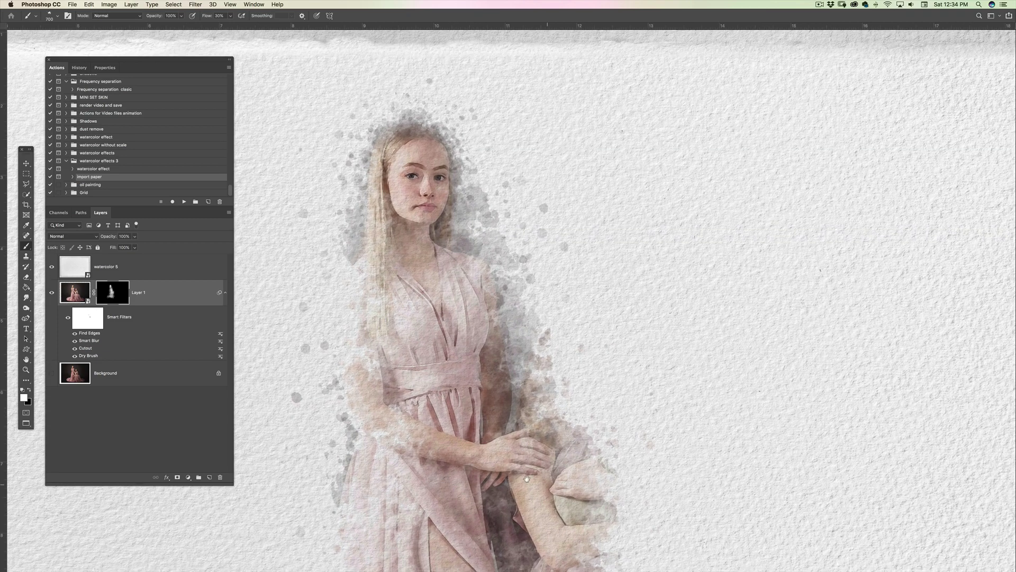
- Paint the layer mask over the seated woman's head and upper body and the baby to reveal them on the paper
mouse_move(529, 468)
left_mouse_down()
mouse_move(421, 459)
mouse_move(422, 450)
left_mouse_up()
mouse_move(516, 448)
left_mouse_down()
mouse_move(487, 403)
mouse_move(487, 440)
mouse_move(508, 389)
mouse_move(529, 397)
mouse_move(466, 360)
mouse_move(476, 339)
mouse_move(487, 357)
mouse_move(498, 352)
mouse_move(492, 339)
mouse_move(500, 352)
mouse_move(463, 357)
mouse_move(500, 333)
mouse_move(495, 312)
mouse_move(481, 323)
mouse_move(488, 331)
mouse_move(500, 308)
mouse_move(496, 331)
mouse_move(513, 338)
mouse_move(500, 352)
mouse_move(479, 337)
mouse_move(488, 346)
mouse_move(492, 328)
mouse_move(528, 320)
mouse_move(474, 304)
mouse_move(495, 333)
mouse_move(477, 302)
mouse_move(489, 354)
mouse_move(466, 397)
mouse_move(506, 458)
mouse_move(481, 338)
mouse_move(484, 313)
mouse_move(509, 291)
mouse_move(489, 284)
mouse_move(505, 321)
mouse_move(487, 310)
mouse_move(460, 323)
mouse_move(490, 447)
mouse_move(545, 439)
mouse_move(553, 418)
mouse_move(550, 450)
mouse_move(492, 471)
mouse_move(534, 455)
mouse_move(566, 408)
mouse_move(561, 424)
mouse_move(535, 458)
left_mouse_up()
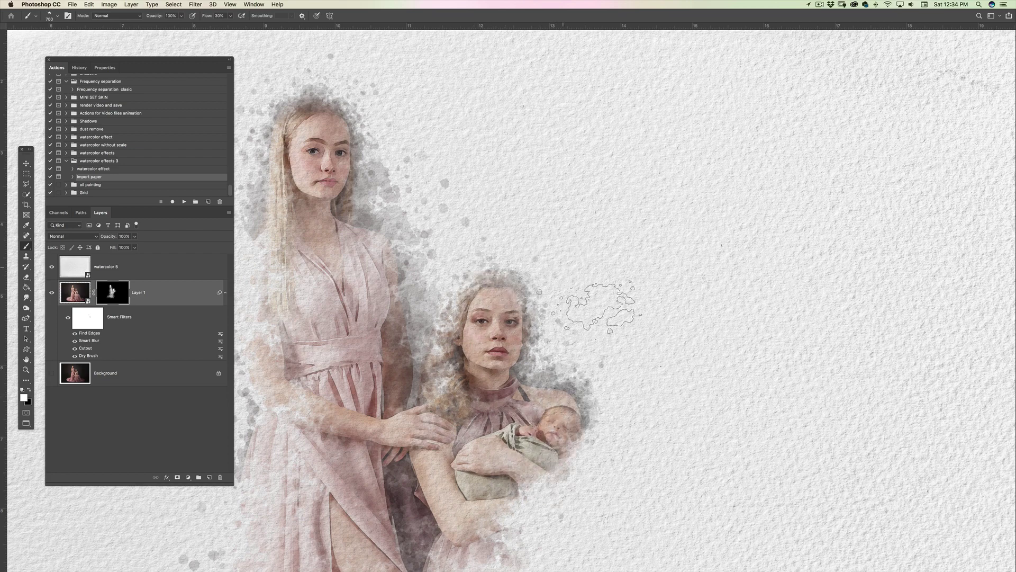
- Reduce the brush to 200 px and bring out the baby's face more clearly on the layer mask
key("bracketleft")
key("bracketleft")
key("bracketleft")
key("bracketleft")
key("bracketleft")
key("bracketleft")
key("bracketleft")
key("bracketleft")
key("bracketleft")
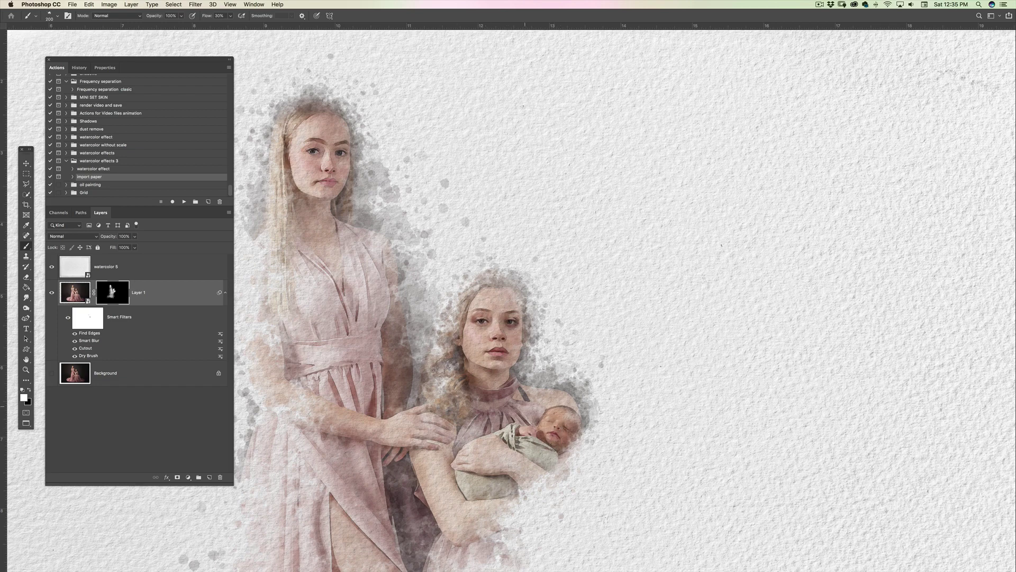
left_click_drag(372, 362, 436, 389)
left_click_drag(417, 429, 450, 317)
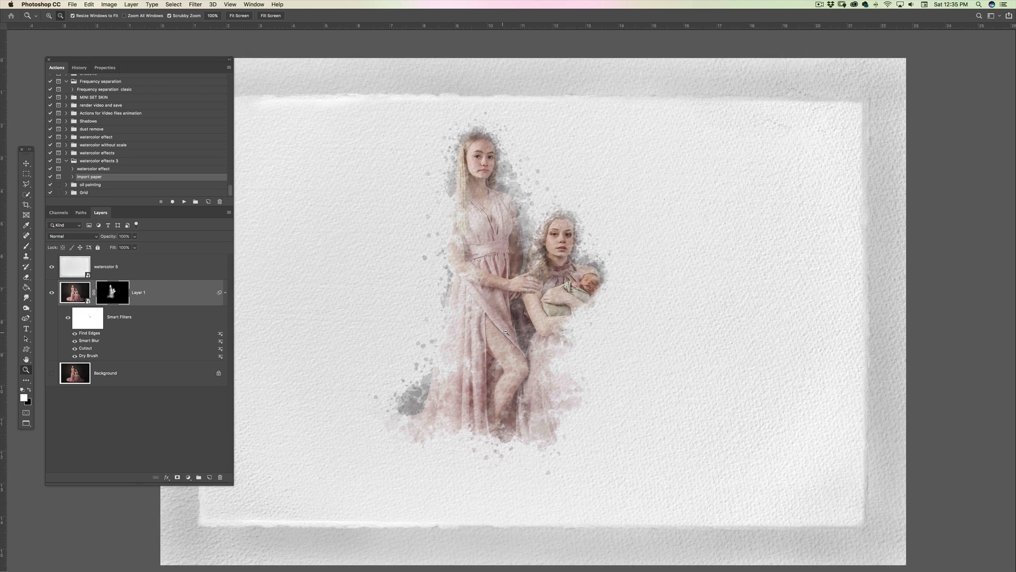
key("b")
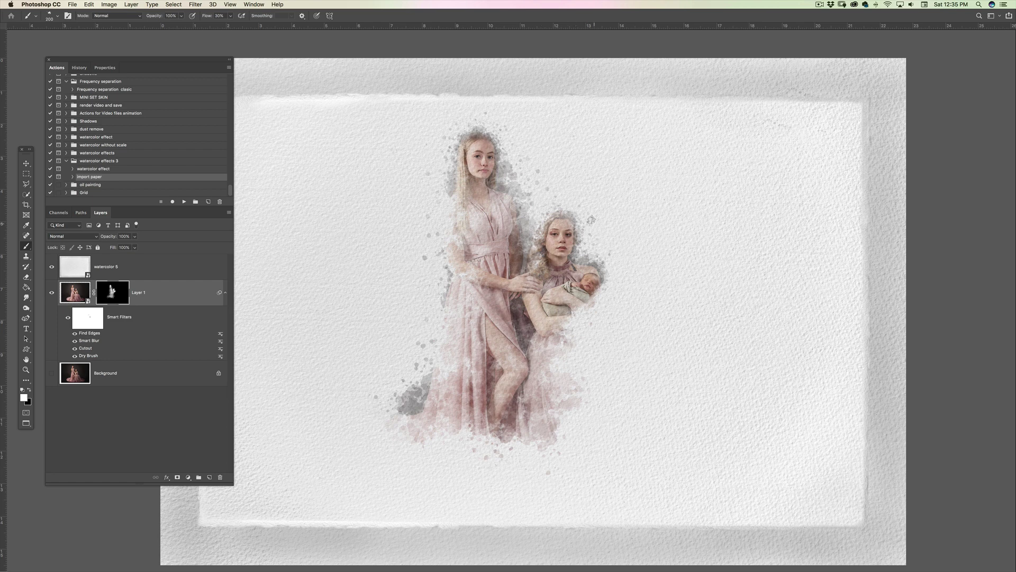
- Enlarge the brush to 1200 px and reveal both women's skirts and the dress train on the layer mask
key("bracketright")
key("bracketright")
key("bracketright")
key("bracketright")
key("bracketright")
key("bracketright")
key("bracketright")
key("bracketright")
key("bracketright")
mouse_move(582, 360)
left_mouse_down()
mouse_move(595, 328)
mouse_move(580, 335)
mouse_move(568, 316)
mouse_move(568, 329)
mouse_move(588, 335)
mouse_move(574, 332)
mouse_move(617, 308)
mouse_move(598, 308)
mouse_move(611, 313)
mouse_move(589, 402)
mouse_move(598, 414)
mouse_move(525, 423)
mouse_move(586, 402)
mouse_move(565, 362)
mouse_move(571, 399)
mouse_move(625, 436)
mouse_move(598, 461)
mouse_move(652, 468)
mouse_move(663, 459)
mouse_move(601, 470)
mouse_move(523, 459)
mouse_move(532, 468)
mouse_move(589, 466)
mouse_move(531, 456)
mouse_move(473, 469)
mouse_move(425, 459)
mouse_move(433, 465)
mouse_move(358, 480)
mouse_move(370, 453)
mouse_move(424, 451)
mouse_move(366, 443)
mouse_move(422, 424)
mouse_move(495, 453)
mouse_move(434, 459)
mouse_move(434, 484)
mouse_move(519, 469)
mouse_move(561, 478)
mouse_move(513, 480)
mouse_move(628, 487)
mouse_move(687, 475)
mouse_move(585, 465)
mouse_move(602, 466)
mouse_move(461, 484)
mouse_move(352, 460)
mouse_move(331, 492)
mouse_move(449, 490)
mouse_move(413, 493)
mouse_move(683, 508)
mouse_move(702, 491)
left_mouse_up()
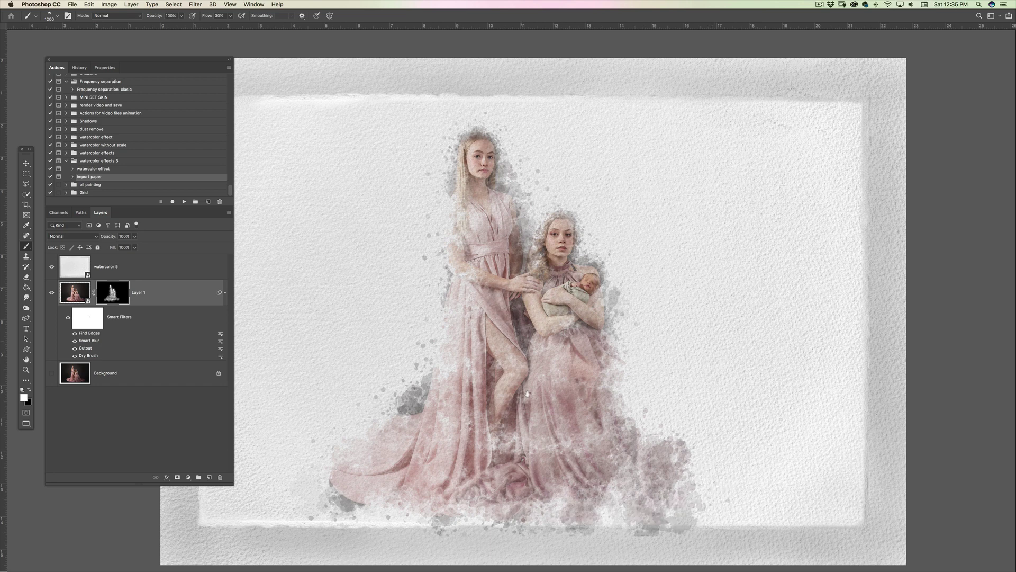
- Reduce the brush to 500 px and reveal the seated woman's hair, the train's edge and the standing woman's arms and bodice on the mask
left_click_drag(538, 365, 505, 409)
key("bracketleft")
key("bracketleft")
key("bracketleft")
key("bracketleft")
key("bracketleft")
key("bracketleft")
key("bracketleft")
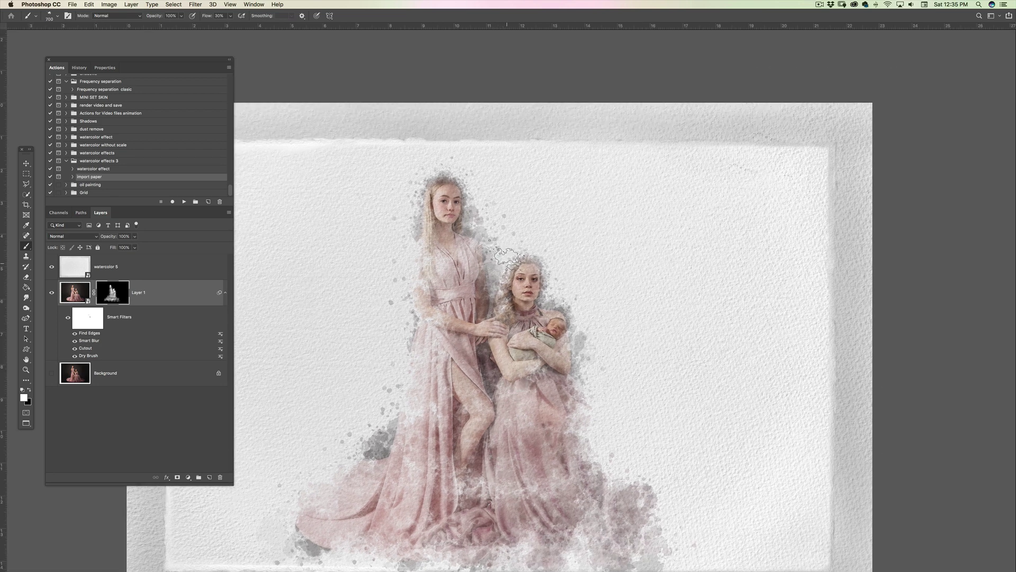
mouse_move(510, 258)
left_mouse_down()
mouse_move(504, 284)
mouse_move(528, 258)
mouse_move(540, 267)
mouse_move(541, 298)
mouse_move(529, 259)
mouse_move(500, 325)
mouse_move(515, 265)
mouse_move(546, 264)
mouse_move(532, 306)
mouse_move(533, 285)
mouse_move(506, 265)
mouse_move(494, 333)
mouse_move(468, 335)
mouse_move(577, 331)
mouse_move(560, 332)
mouse_move(568, 317)
mouse_move(554, 321)
mouse_move(564, 328)
mouse_move(552, 377)
mouse_move(568, 360)
mouse_move(441, 452)
mouse_move(441, 367)
mouse_move(327, 486)
left_mouse_up()
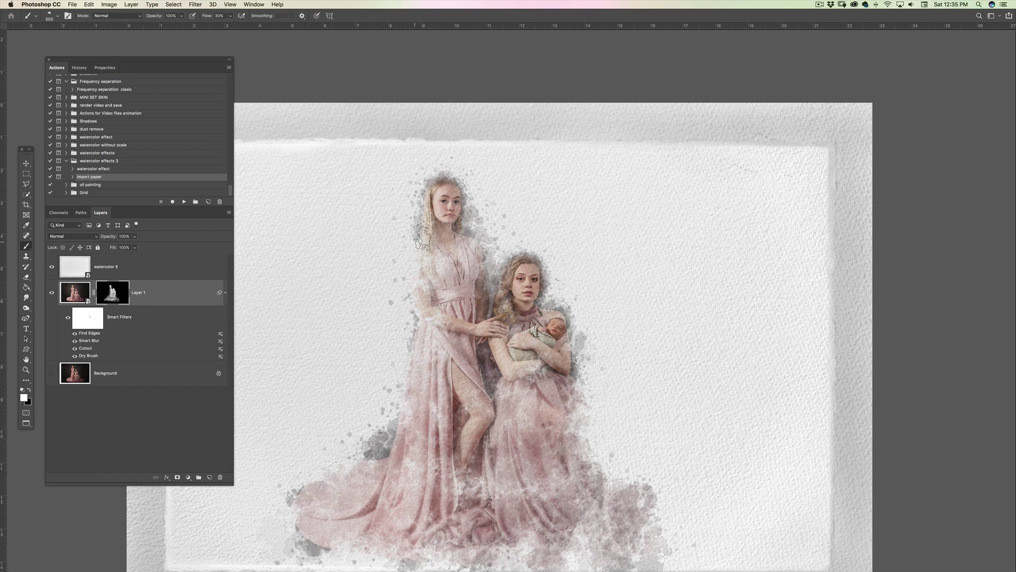
left_click_drag(418, 252, 433, 325)
mouse_move(469, 250)
left_mouse_down()
mouse_move(478, 271)
mouse_move(481, 248)
mouse_move(460, 266)
left_mouse_up()
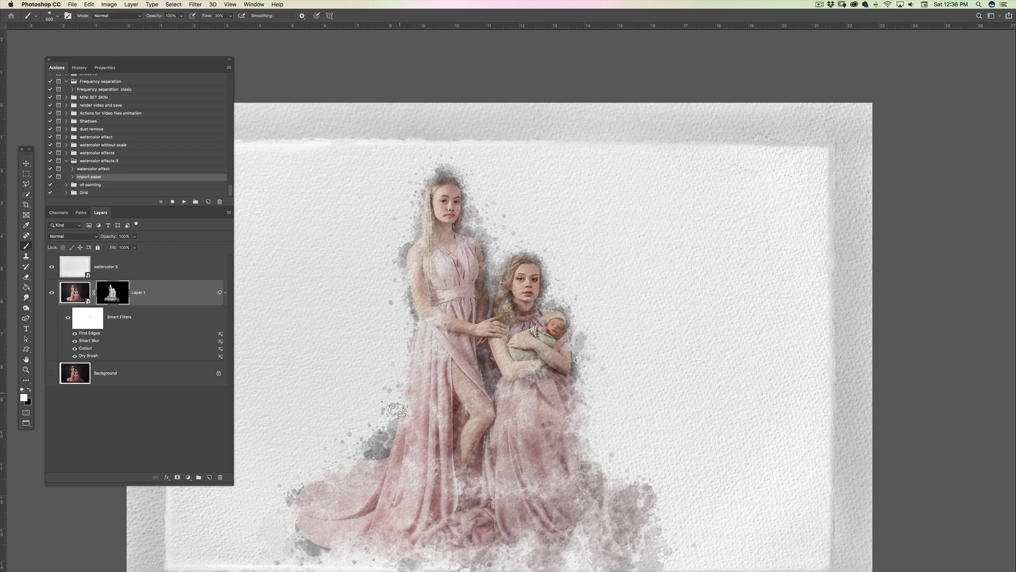
- Paint the layer mask with black to hide the gray patch at the lower edge of the standing woman's train
mouse_move(417, 416)
left_mouse_down()
mouse_move(549, 321)
mouse_move(502, 360)
mouse_move(477, 246)
left_mouse_up()
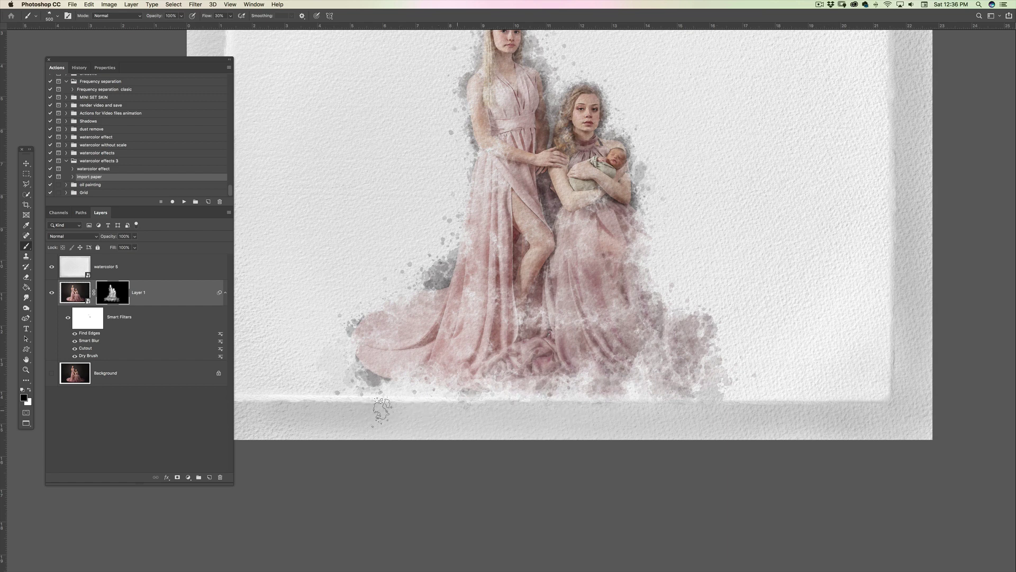
left_click_drag(341, 371, 389, 395)
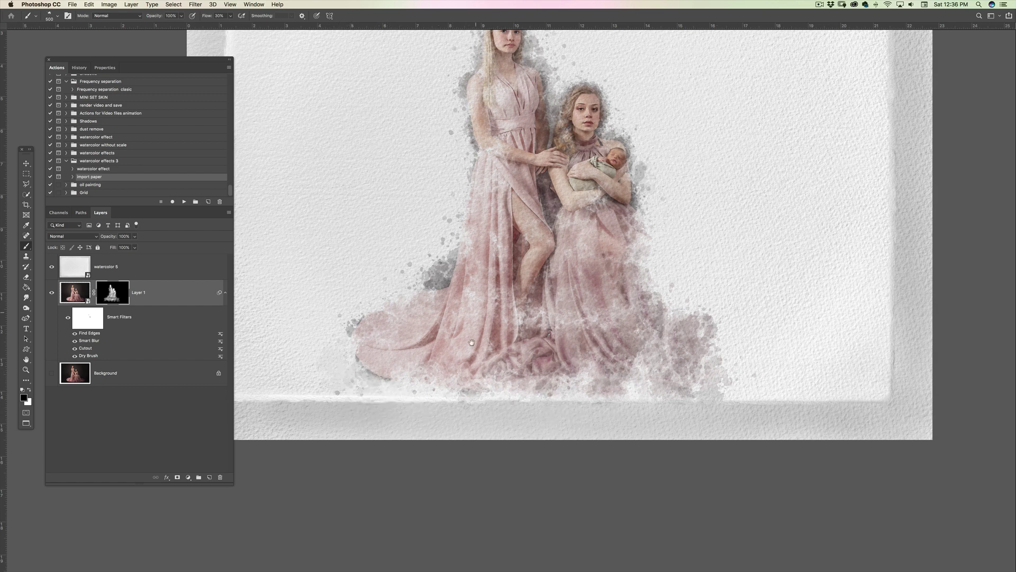
left_click_drag(440, 282, 459, 359)
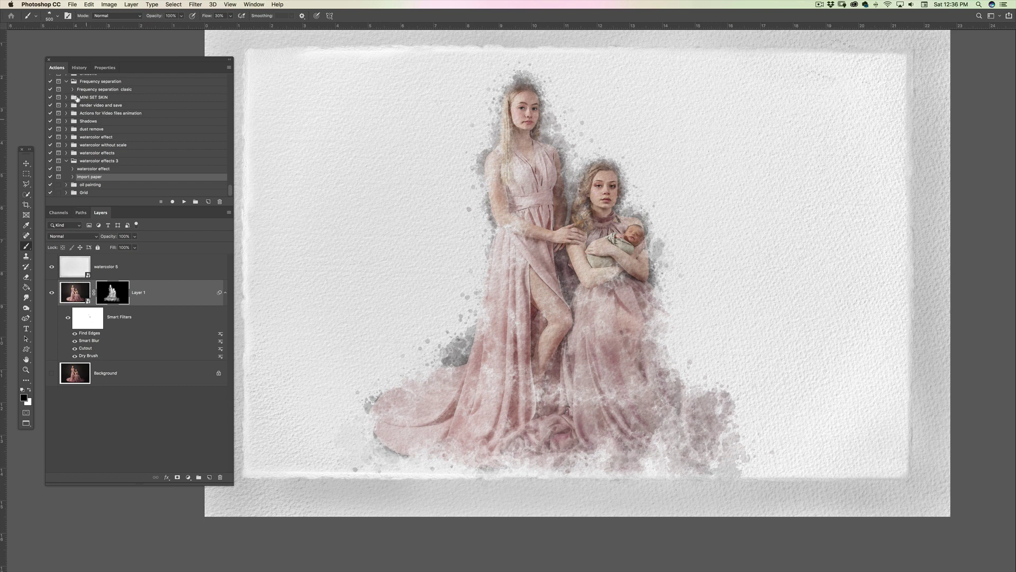
- Try the wc15 sd brush on the layer mask beside the standing woman's skirt and undo the strokes
left_click(56, 19)
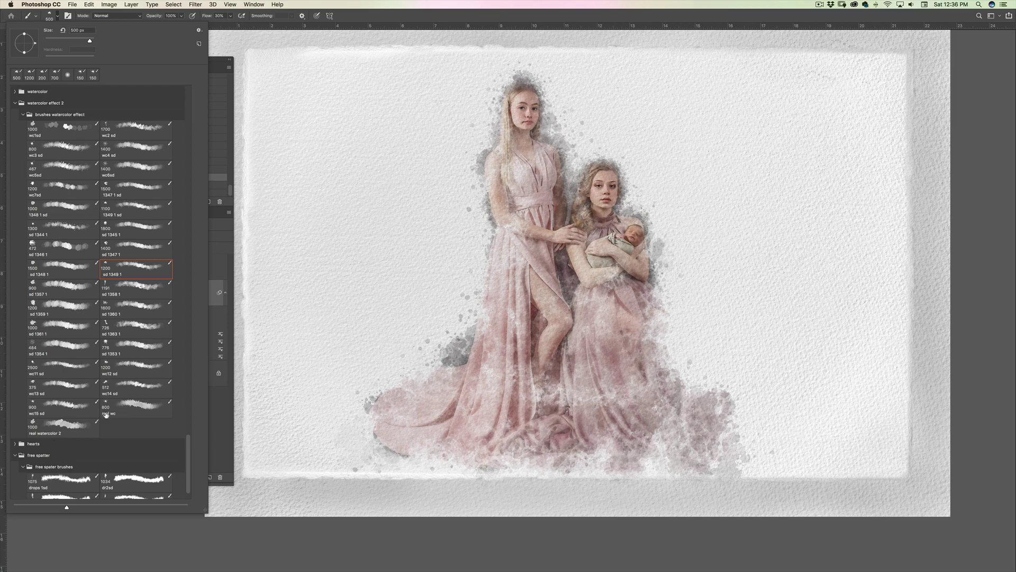
left_click(85, 404)
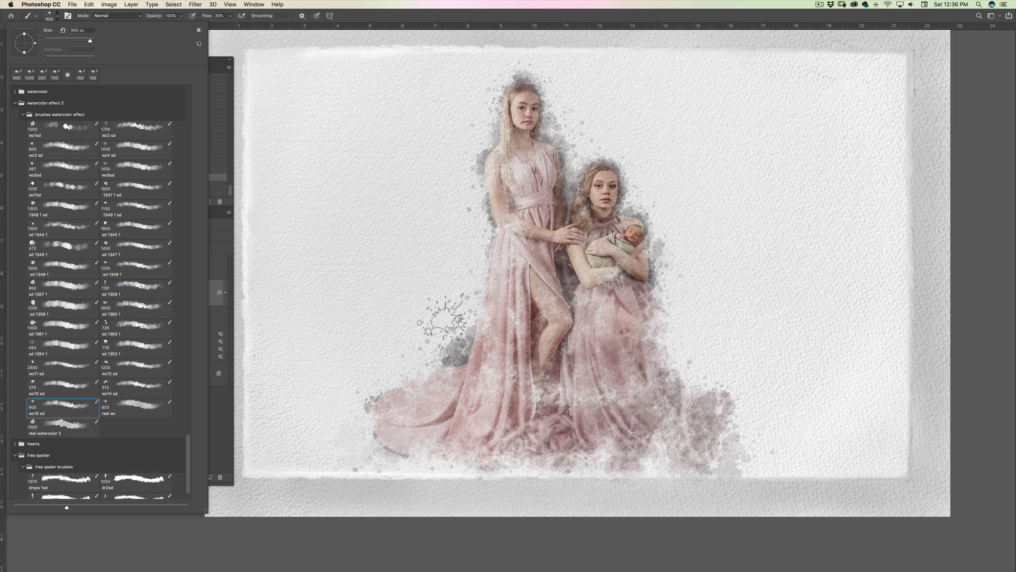
left_click(433, 328)
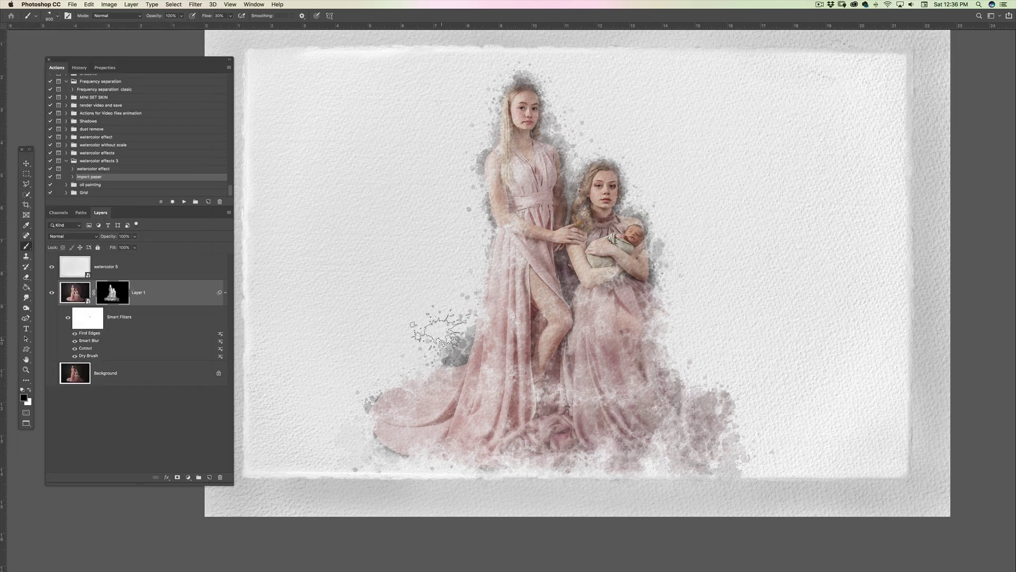
key("x")
left_click(447, 298)
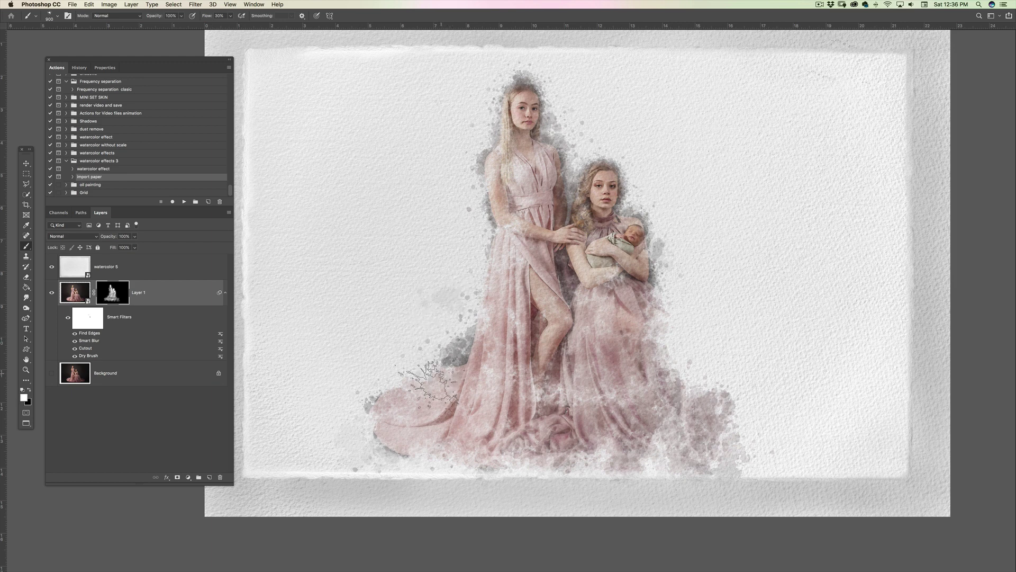
left_click(455, 346)
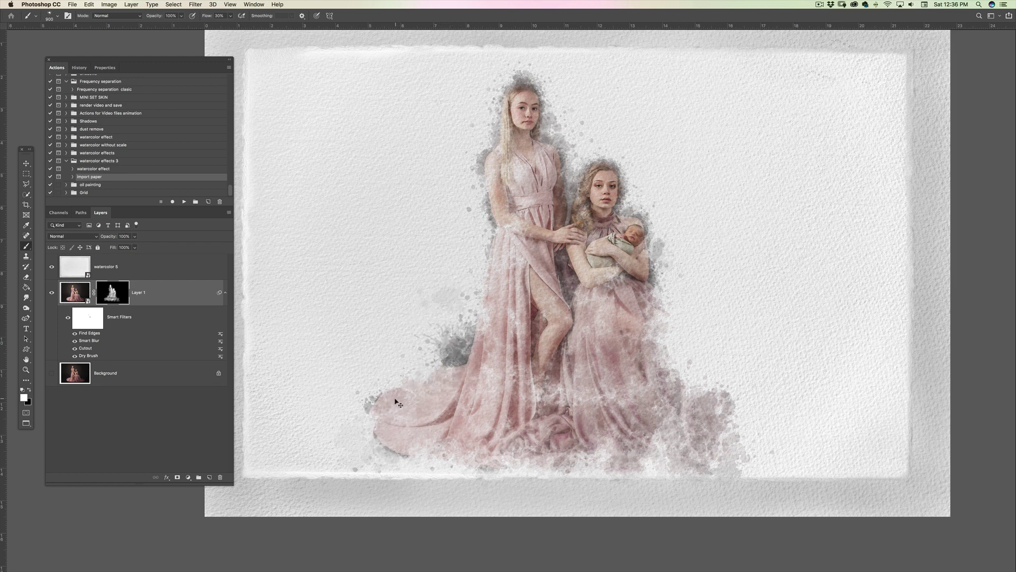
key("super+z")
key("super+z")
key("super+z")
key("super+z")
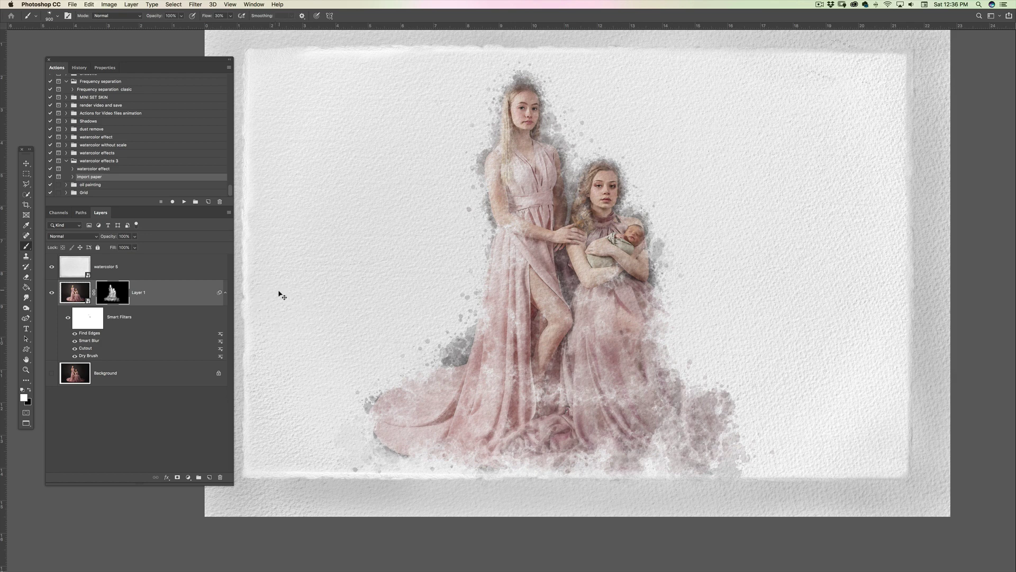
- Choose the real wc brush and use black to fade the dark gray patch beside the standing woman's skirt on the mask
left_click(54, 21)
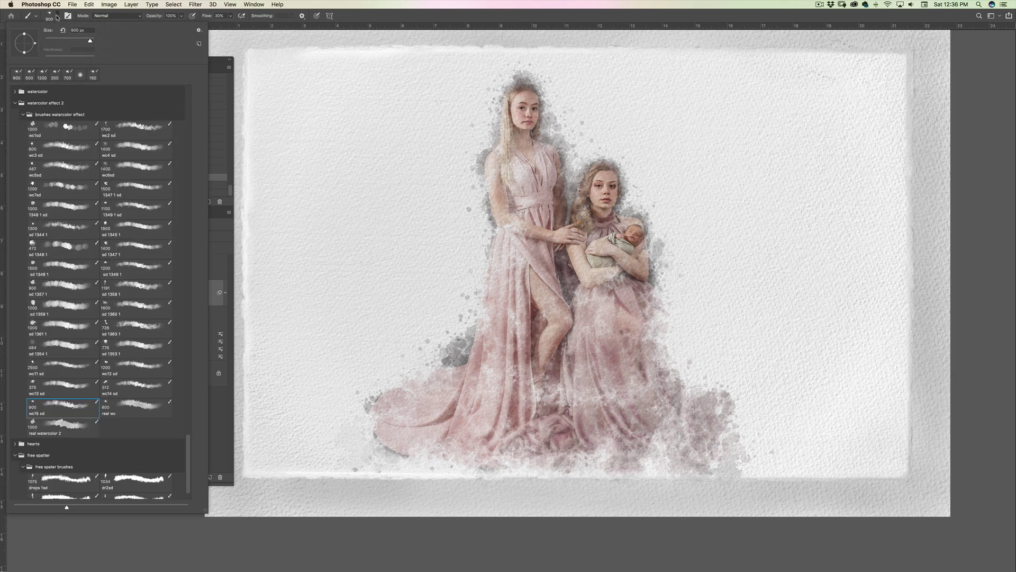
left_click(152, 414)
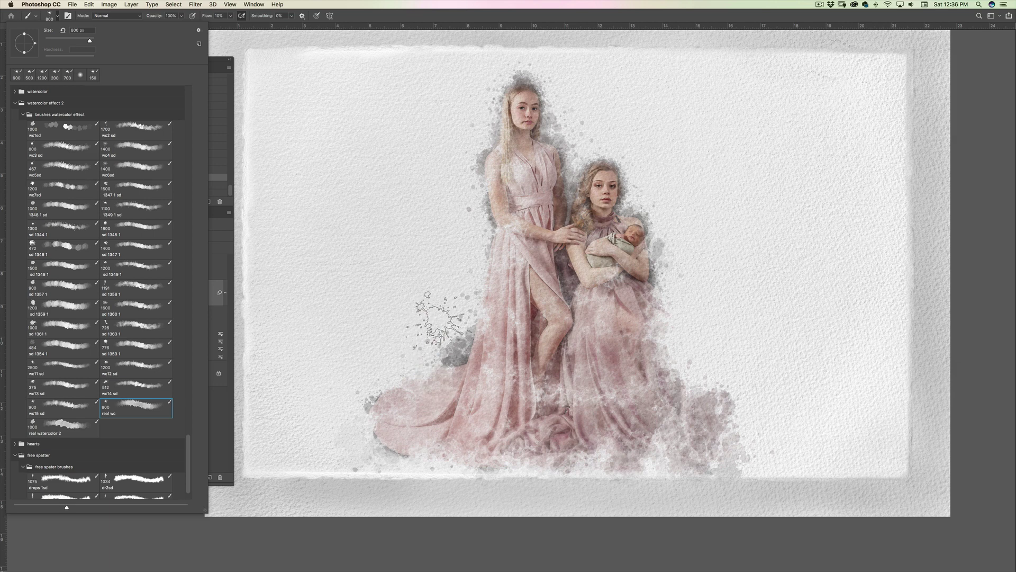
left_click_drag(441, 343, 427, 340)
key("super+z")
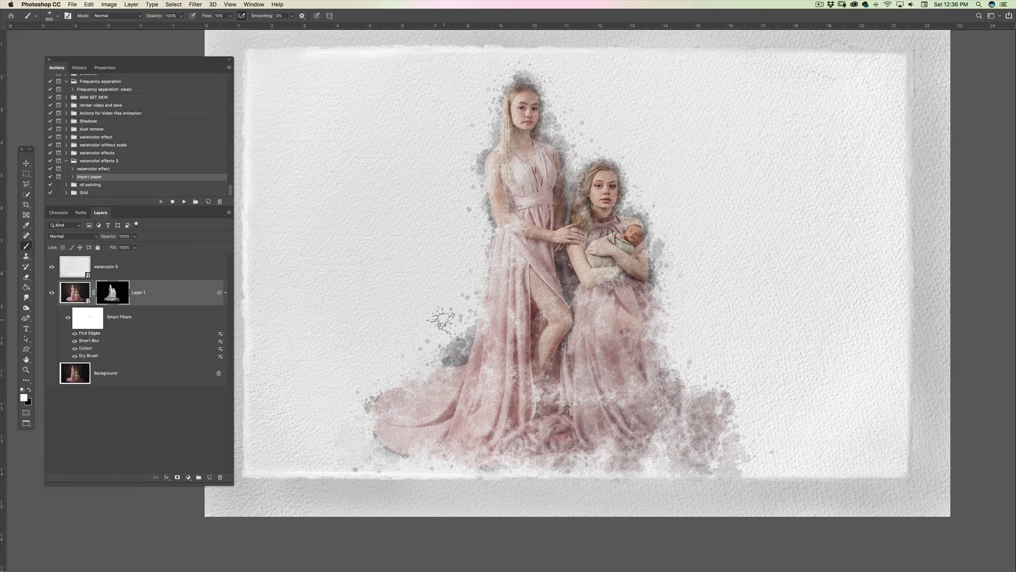
key("x")
mouse_move(459, 343)
left_mouse_down()
mouse_move(440, 354)
mouse_move(468, 329)
left_mouse_up()
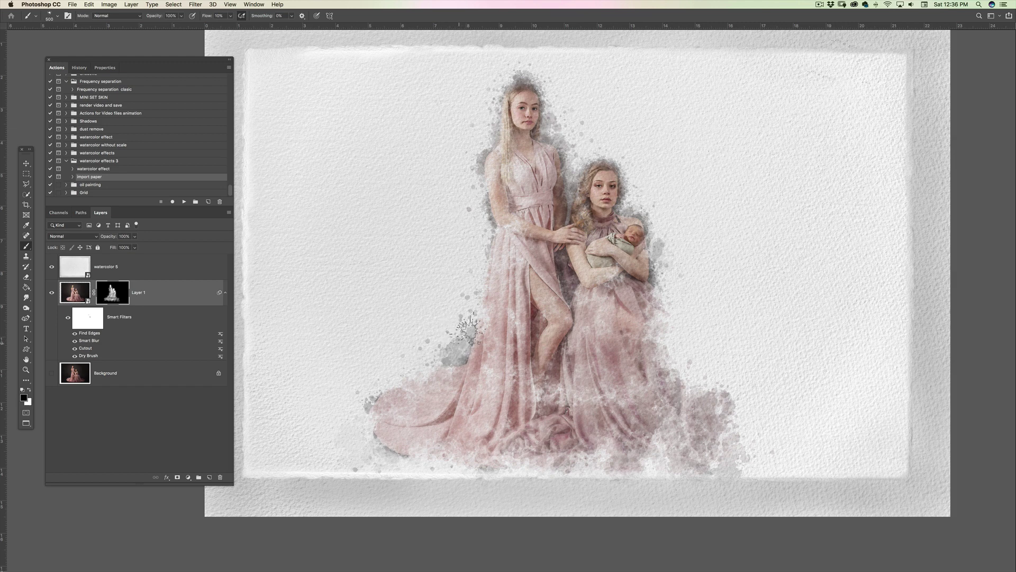
key("super+z")
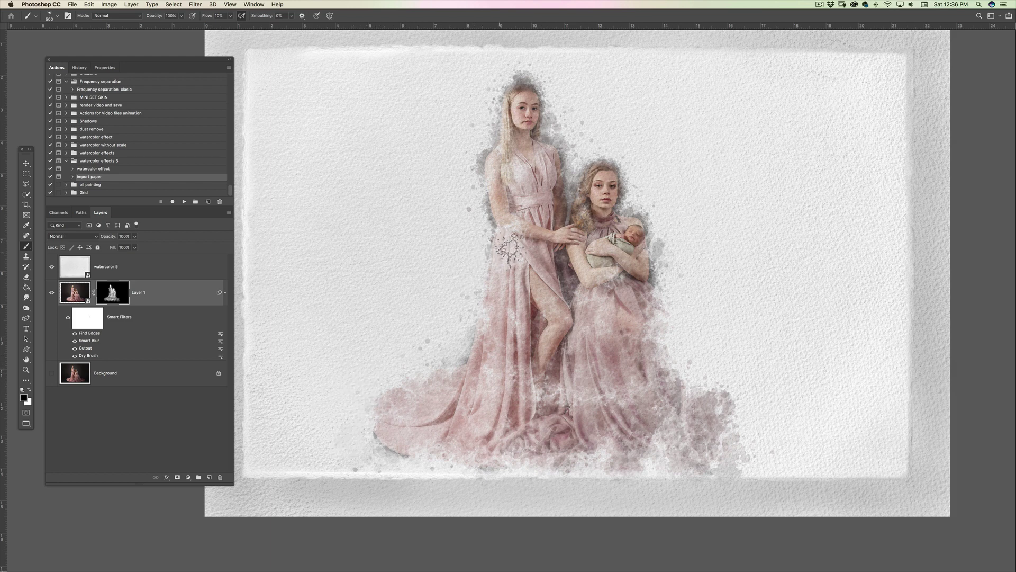
- Paint the mask with white, enlarging the brush to 1000 px, to extend the watercolor edge beyond both sides of the skirts
key("x")
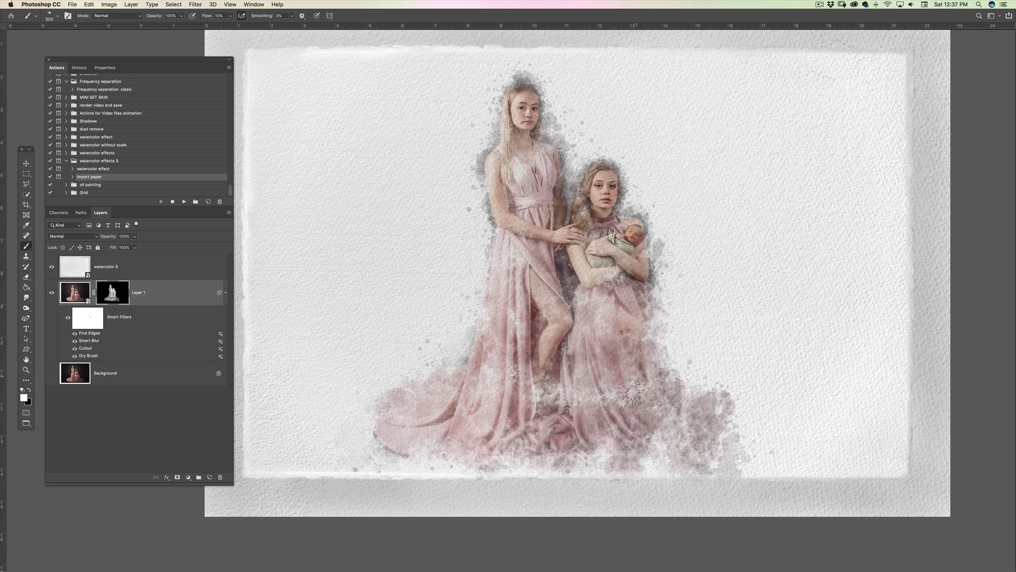
mouse_move(724, 433)
left_mouse_down()
mouse_move(609, 434)
mouse_move(682, 435)
mouse_move(700, 390)
mouse_move(667, 359)
mouse_move(713, 402)
mouse_move(708, 425)
mouse_move(739, 451)
left_mouse_up()
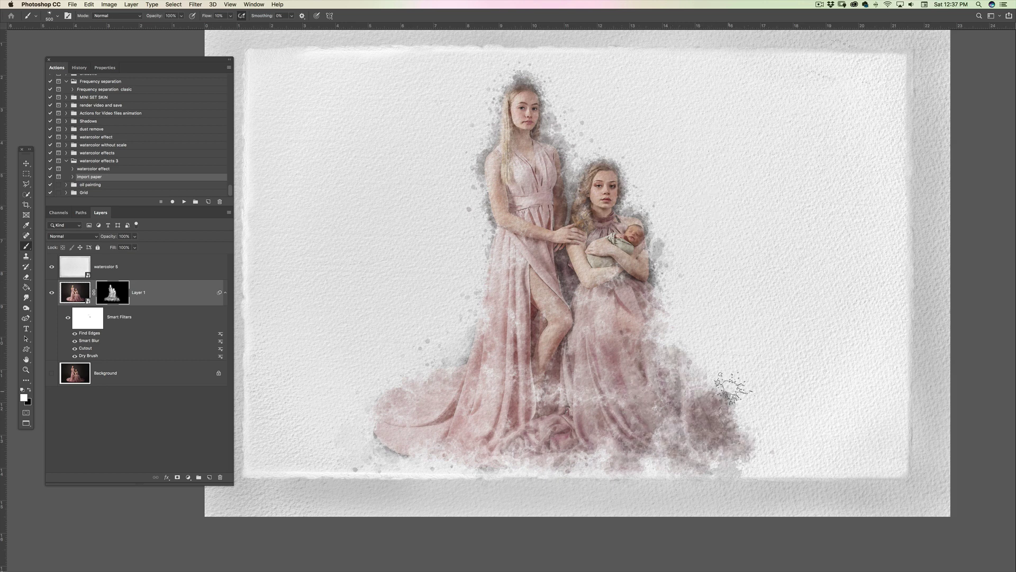
key("bracketright")
key("bracketright")
key("bracketright")
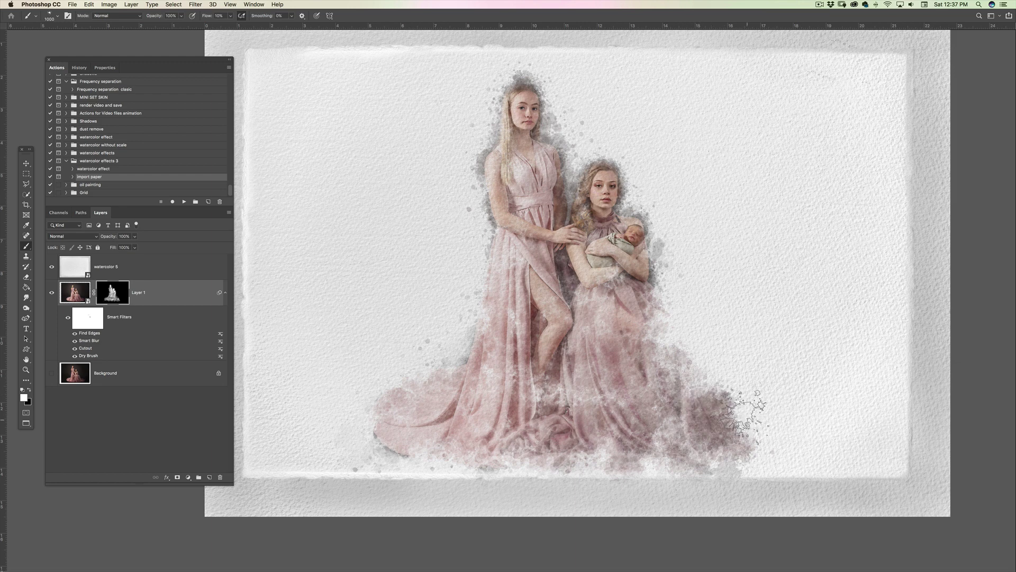
mouse_move(733, 421)
left_mouse_down()
mouse_move(765, 423)
mouse_move(778, 410)
mouse_move(678, 403)
mouse_move(657, 349)
mouse_move(625, 350)
mouse_move(644, 360)
mouse_move(614, 336)
mouse_move(653, 378)
mouse_move(738, 415)
mouse_move(709, 429)
mouse_move(630, 434)
mouse_move(539, 430)
left_mouse_up()
left_click_drag(380, 425, 347, 426)
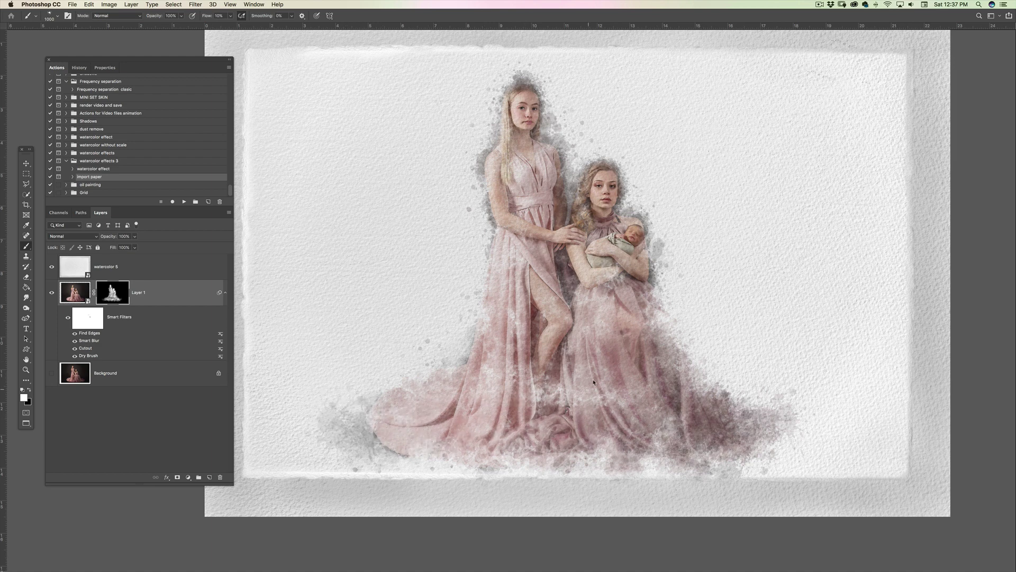
- Fill in the lower skirts and hem of both dresses with more white strokes on the layer mask
left_click_drag(591, 386, 656, 436)
mouse_move(532, 437)
left_mouse_down()
mouse_move(561, 330)
mouse_move(559, 399)
mouse_move(516, 442)
mouse_move(449, 468)
left_mouse_up()
mouse_move(739, 477)
left_mouse_down()
mouse_move(779, 482)
mouse_move(600, 479)
mouse_move(668, 473)
left_mouse_up()
key("super+r")
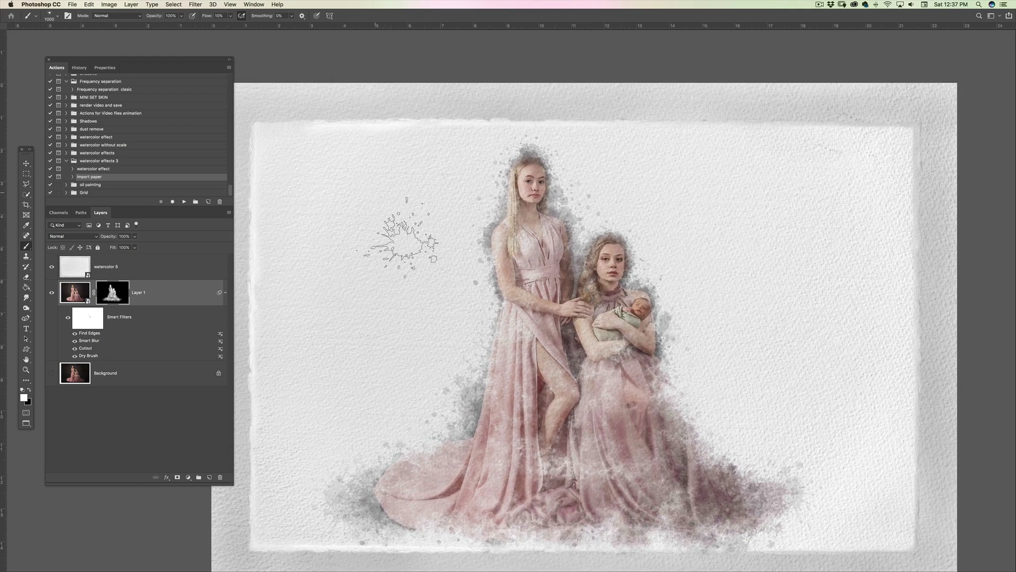
- Reduce the brush to 175 px and fade the gray halo around the two women with black on the mask
key("bracketleft")
key("bracketleft")
key("bracketleft")
key("bracketleft")
key("bracketleft")
key("bracketleft")
key("bracketleft")
key("bracketleft")
key("bracketleft")
key("bracketleft")
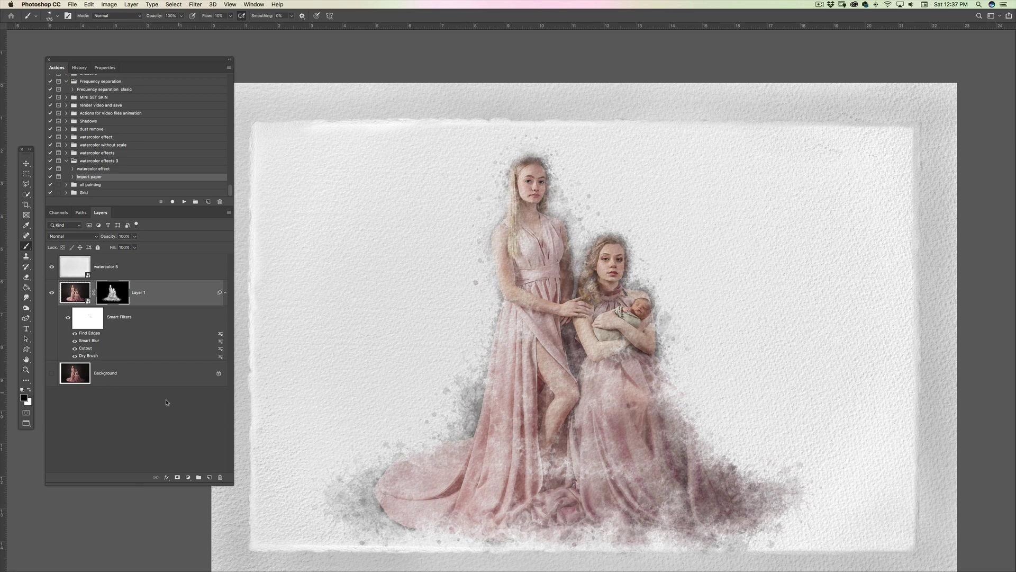
- Add a new layer above Layer 1, enlarge the brush to 900 px and sample the pink of the standing woman's dress
left_click(209, 478)
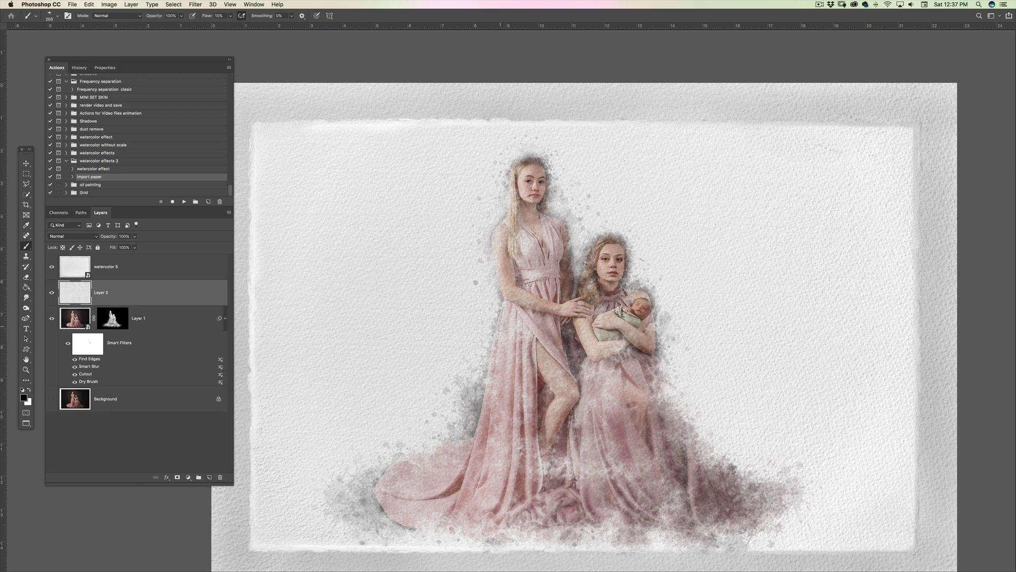
key("bracketright")
key("bracketright")
key("bracketright")
key("bracketright")
key("bracketright")
key("bracketright")
key("bracketright")
left_click(537, 325, "alt")
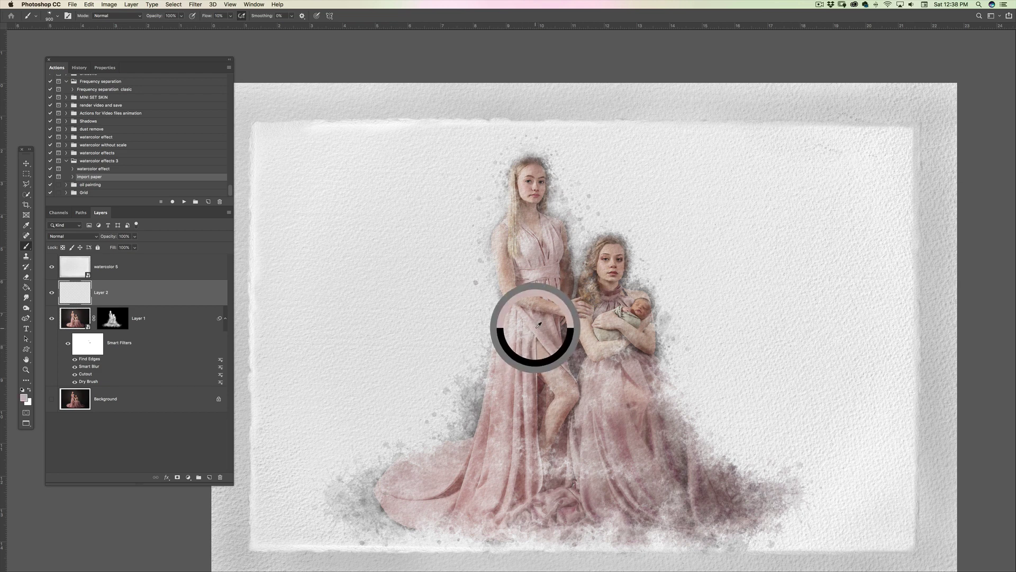
left_click(527, 231, "alt")
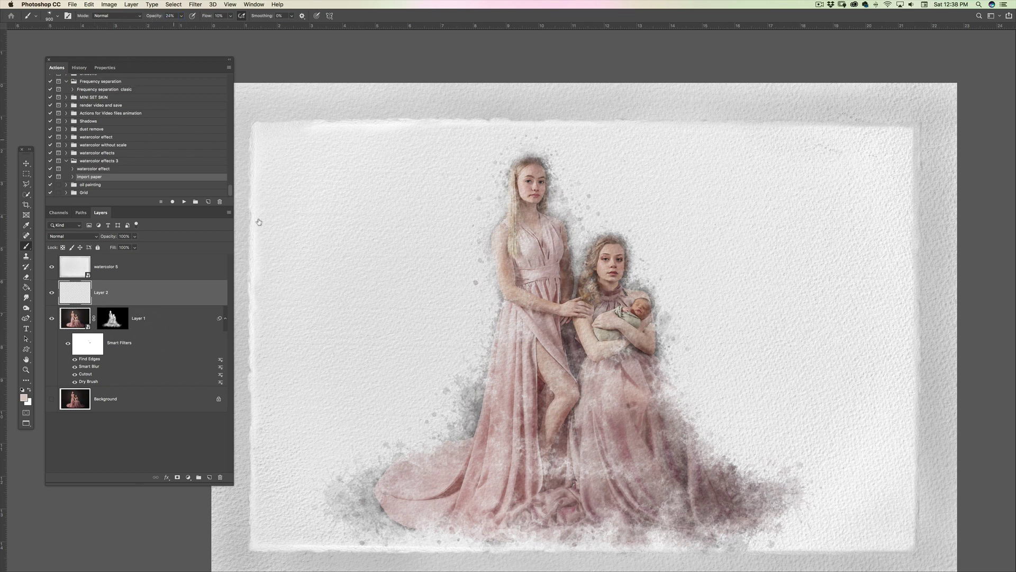
- Paint faint pink washes at 24% brush opacity on the new layer over the paper beside the train and the seated woman
left_click(484, 318)
left_click(368, 481)
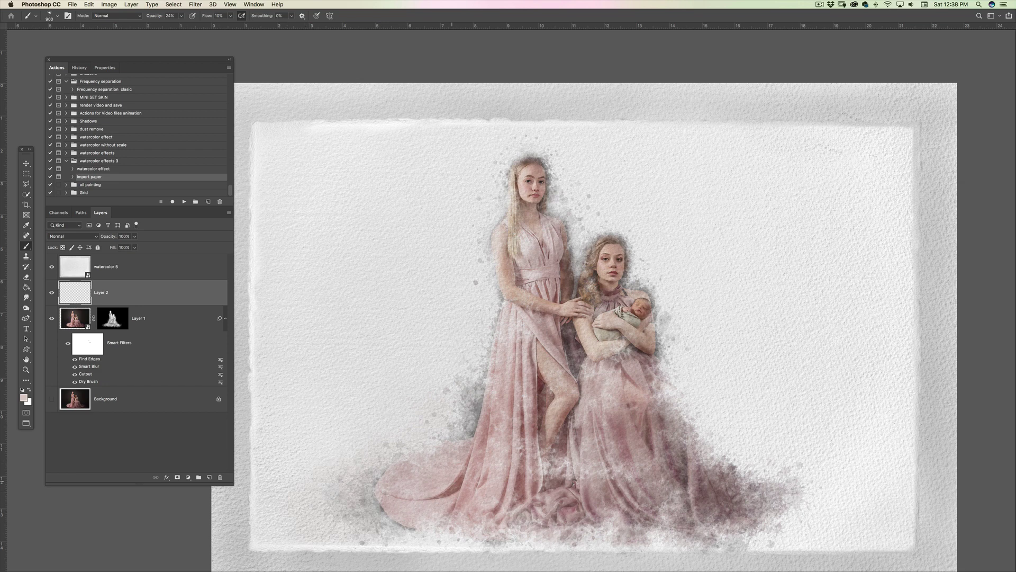
left_click(705, 545)
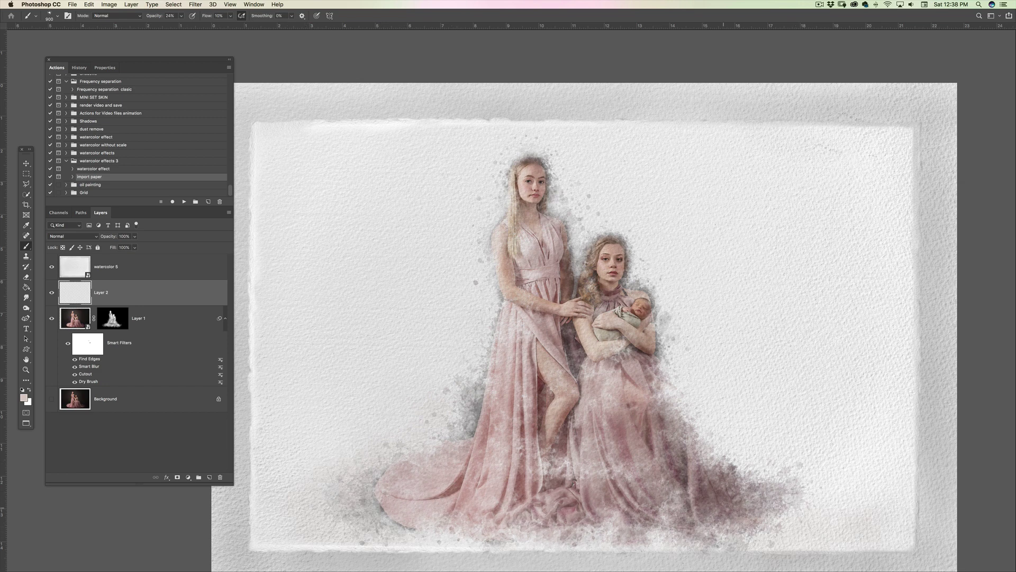
mouse_move(817, 523)
left_mouse_down()
mouse_move(846, 470)
mouse_move(689, 422)
mouse_move(760, 448)
left_mouse_up()
left_click_drag(810, 479, 879, 540)
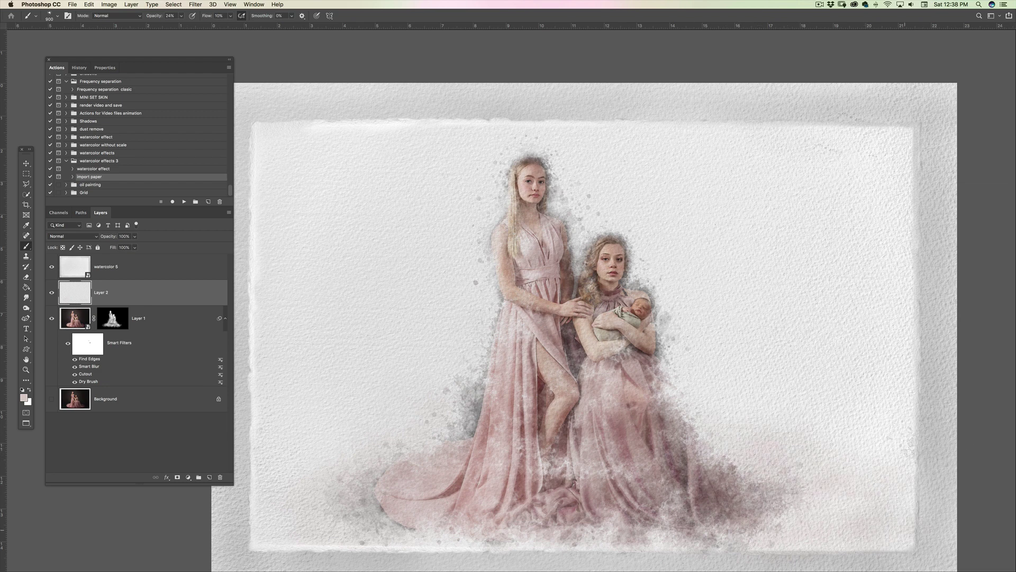
mouse_move(762, 435)
left_mouse_down()
mouse_move(709, 405)
mouse_move(701, 386)
mouse_move(741, 365)
mouse_move(793, 386)
left_mouse_up()
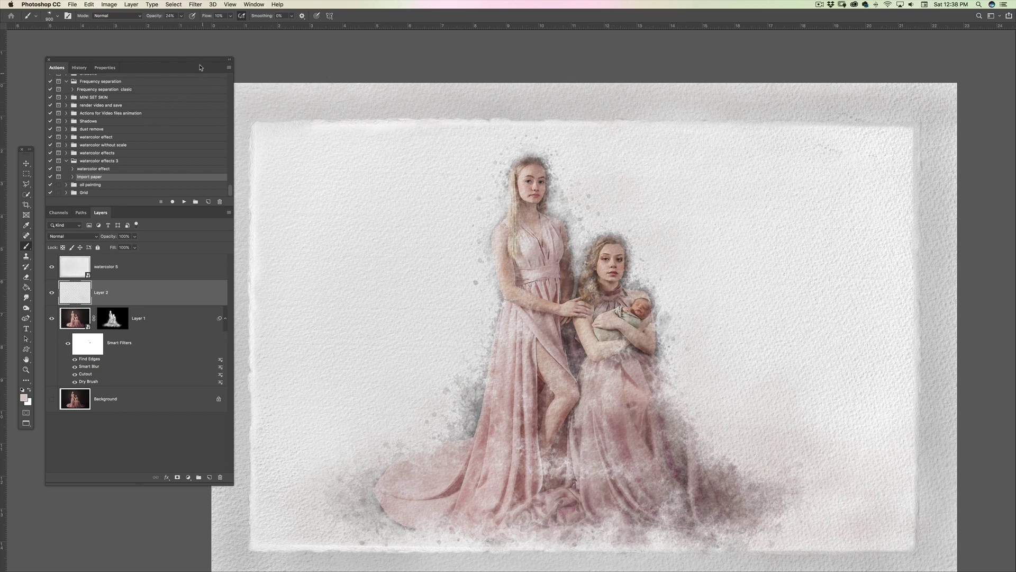
- Move the panels aside and extend the pale color wash over the paper's outer borders and the area around the figures
left_click_drag(212, 60, 141, 59)
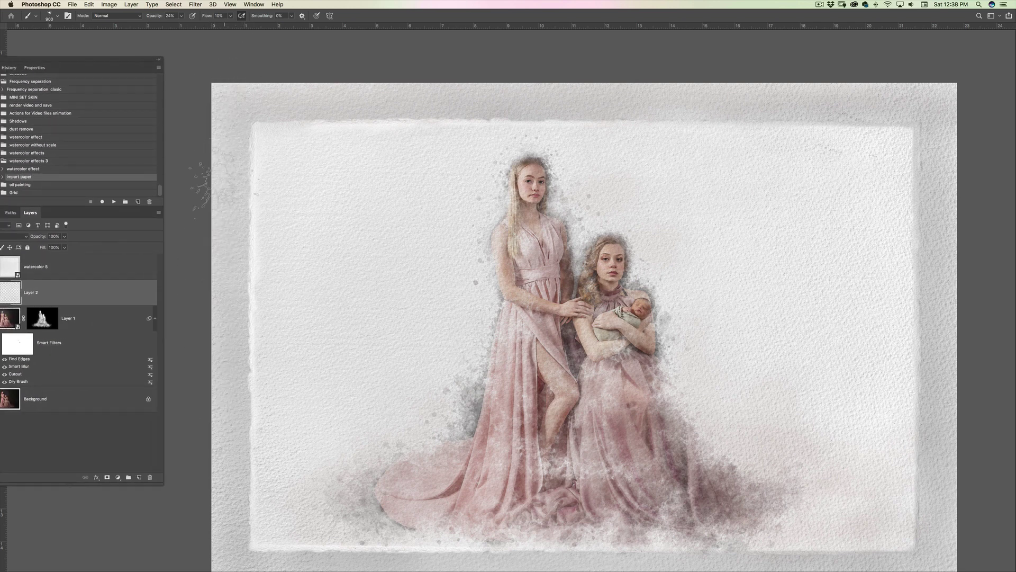
left_click_drag(240, 393, 241, 337)
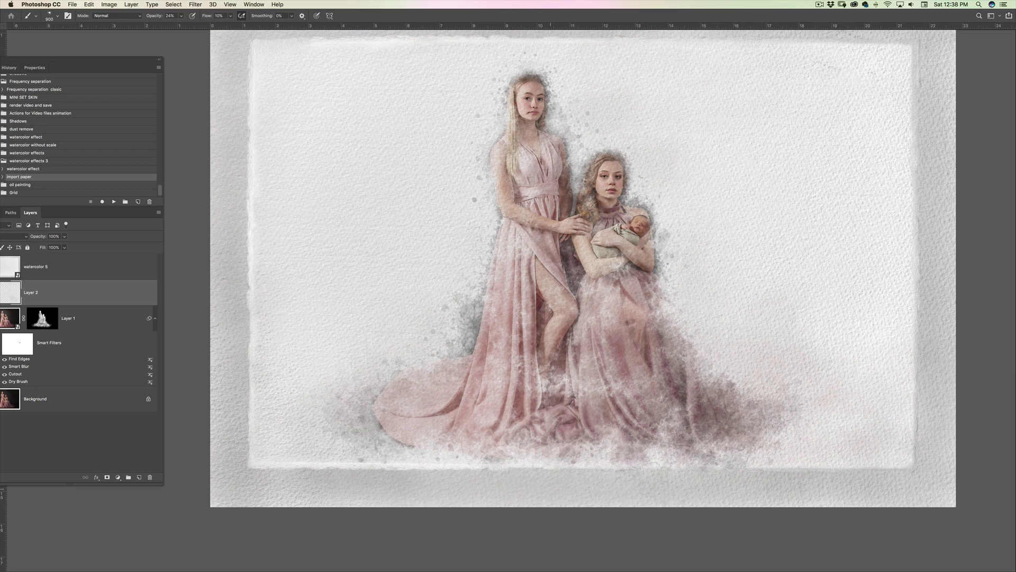
mouse_move(857, 437)
left_mouse_down()
mouse_move(873, 517)
mouse_move(888, 514)
left_mouse_up()
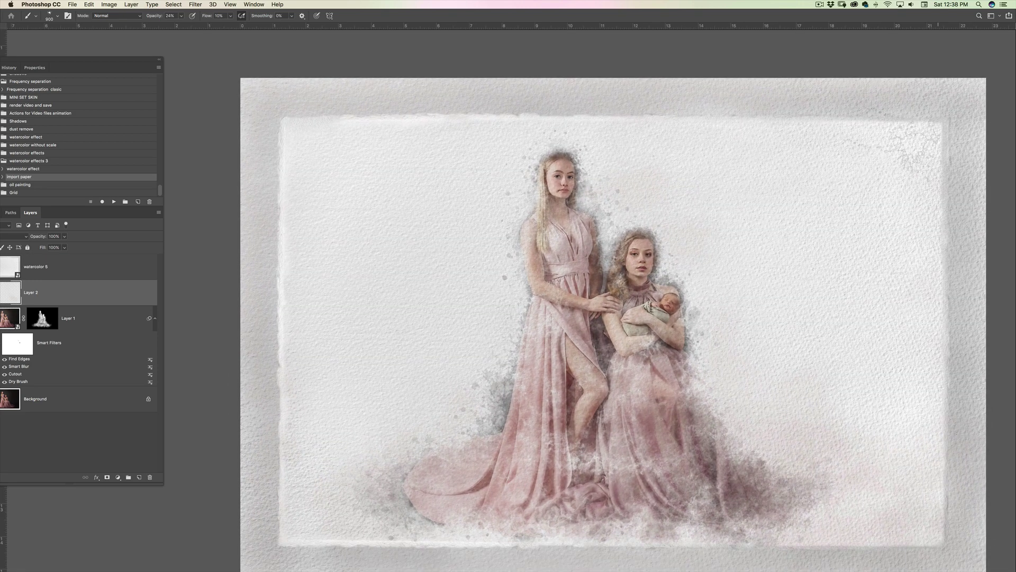
left_click_drag(454, 413, 398, 422)
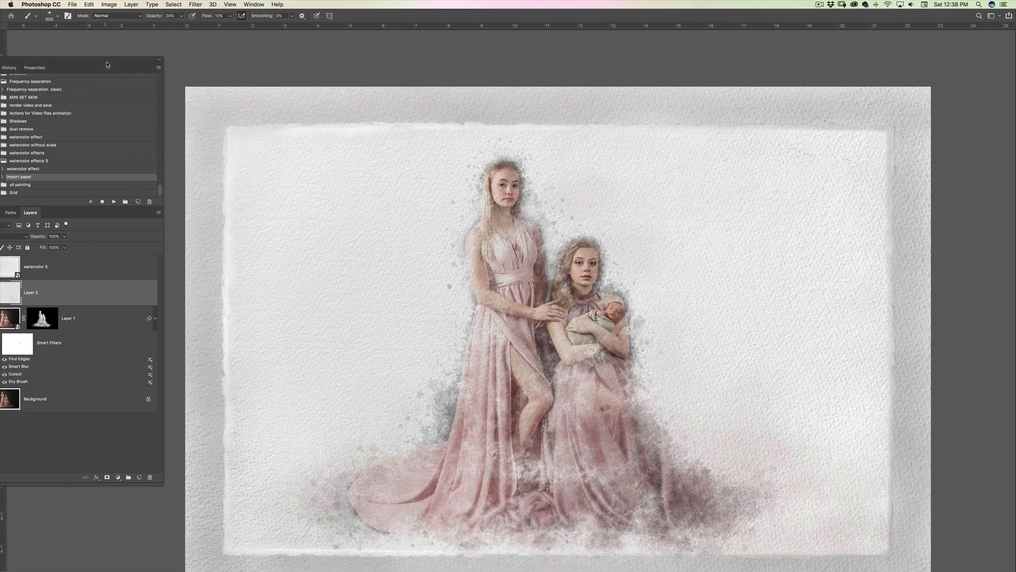
- Select Layer 1's mask and reduce the brush to 125 px at the seated woman's head and shoulders
left_click_drag(111, 59, 127, 57)
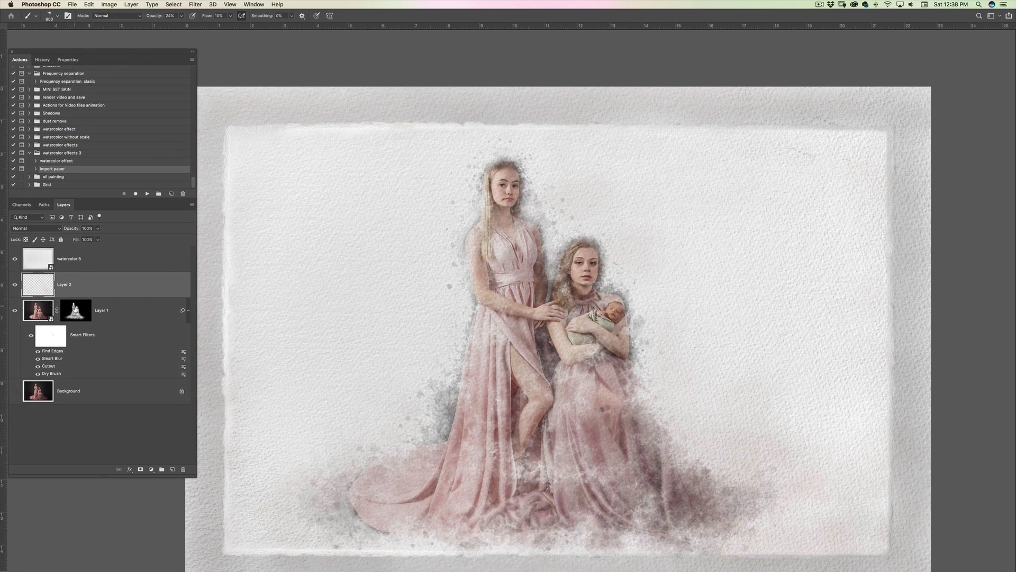
left_click(76, 310)
key("z")
left_click_drag(509, 168, 592, 289)
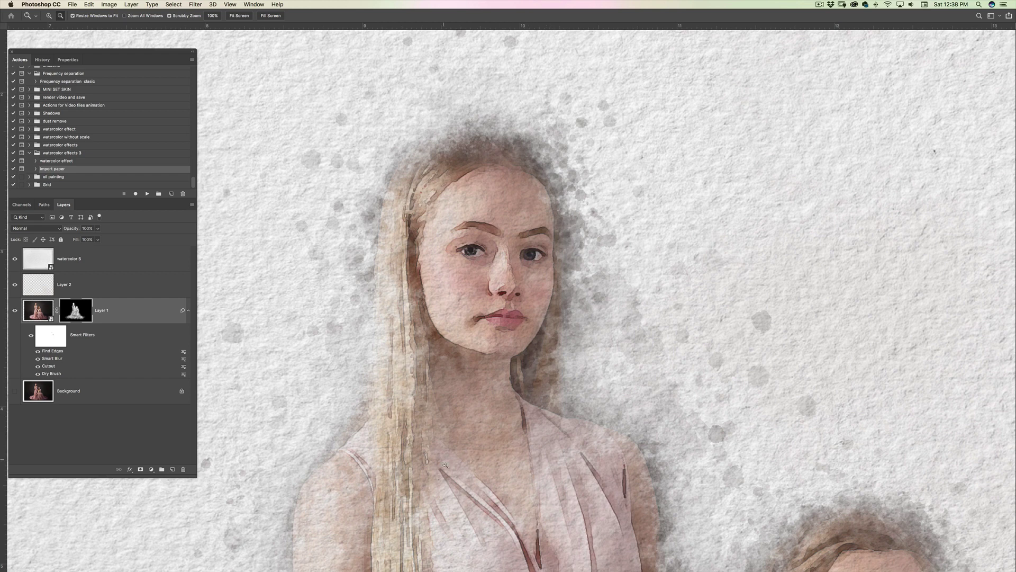
left_click_drag(527, 509, 476, 445)
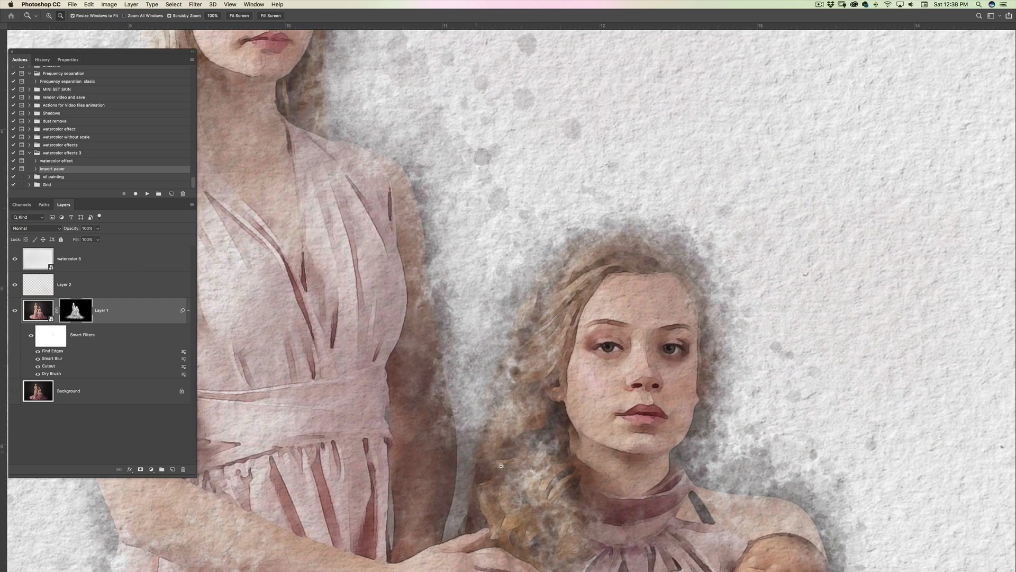
key("b")
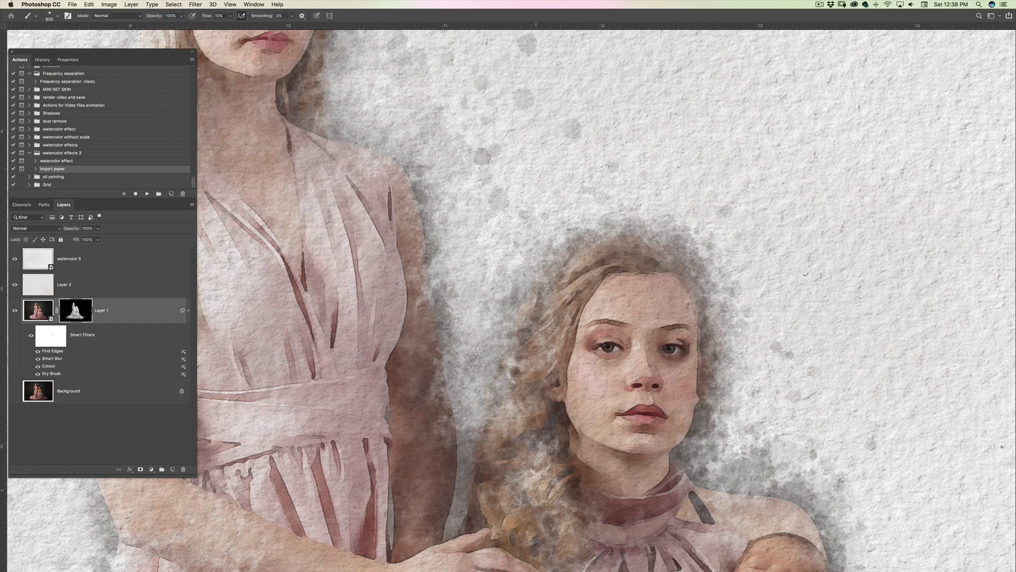
key("bracketleft")
key("bracketleft")
key("bracketleft")
key("bracketleft")
key("bracketleft")
key("bracketleft")
key("bracketleft")
key("bracketleft")
key("bracketleft")
key("bracketleft")
left_click_drag(146, 60, 184, 54)
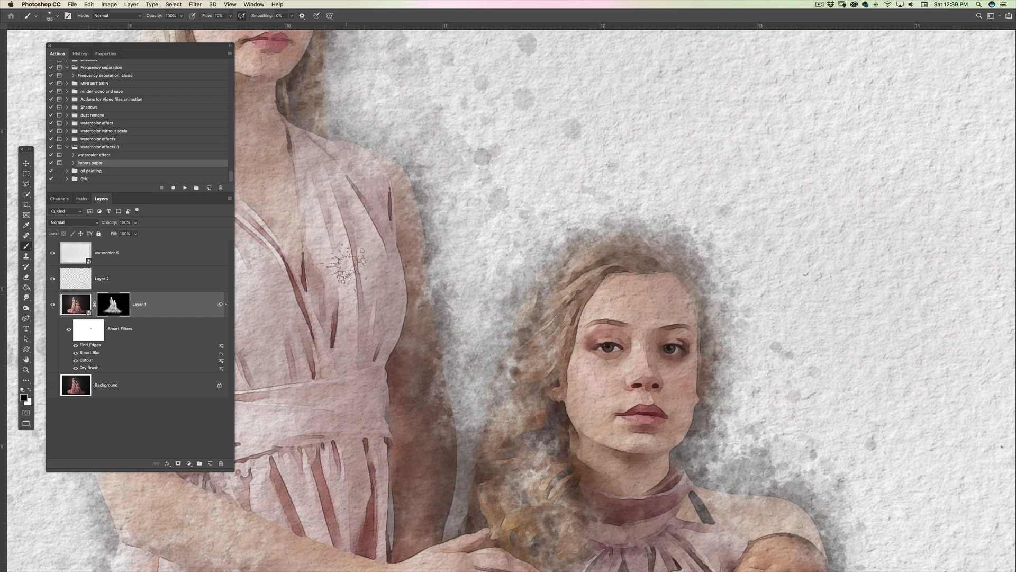
- Bring back the seated woman's curled hair and touch up her face by painting white on Layer 1's mask
key("x")
mouse_move(530, 476)
left_mouse_down()
mouse_move(532, 423)
mouse_move(566, 508)
mouse_move(550, 556)
mouse_move(503, 495)
mouse_move(501, 434)
mouse_move(539, 476)
mouse_move(526, 410)
mouse_move(536, 347)
mouse_move(578, 278)
mouse_move(548, 289)
mouse_move(540, 350)
mouse_move(508, 418)
mouse_move(476, 534)
left_mouse_up()
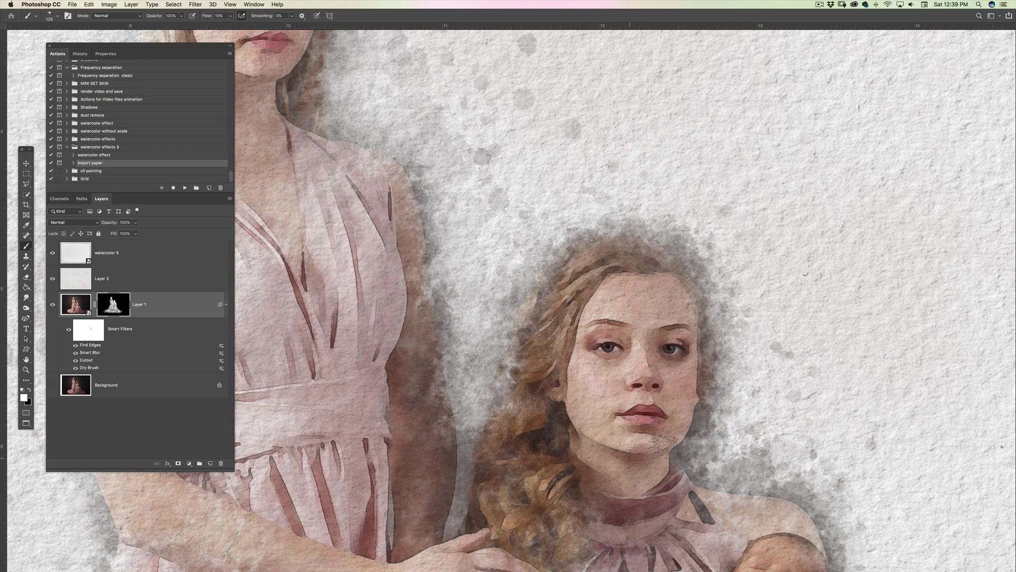
left_click_drag(675, 262, 673, 270)
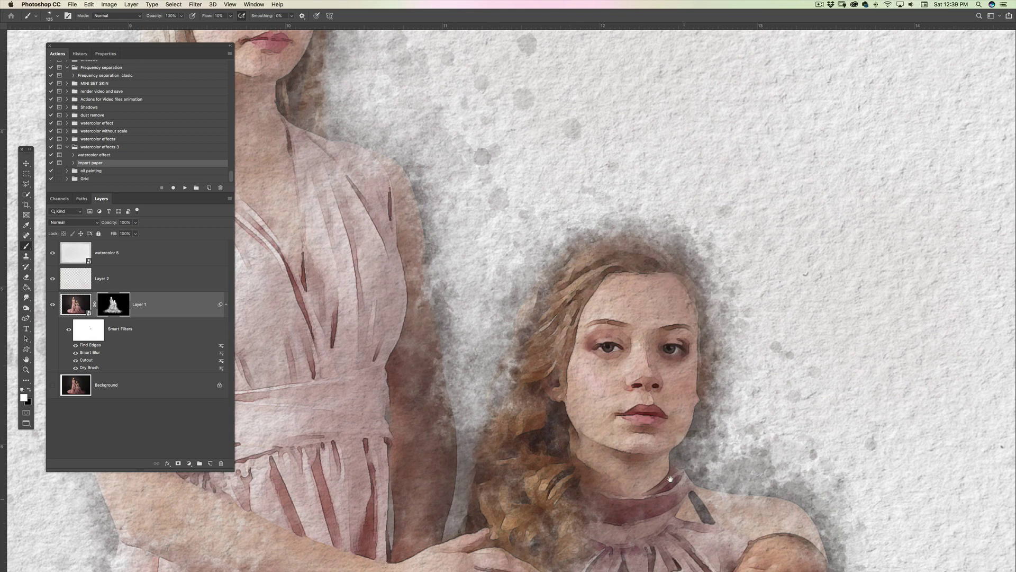
- Examine the baby, the arms, both women's faces and the whole composition for areas that need more mask work
scroll(670, 479, "down", 5)
scroll(670, 479, "right", 3)
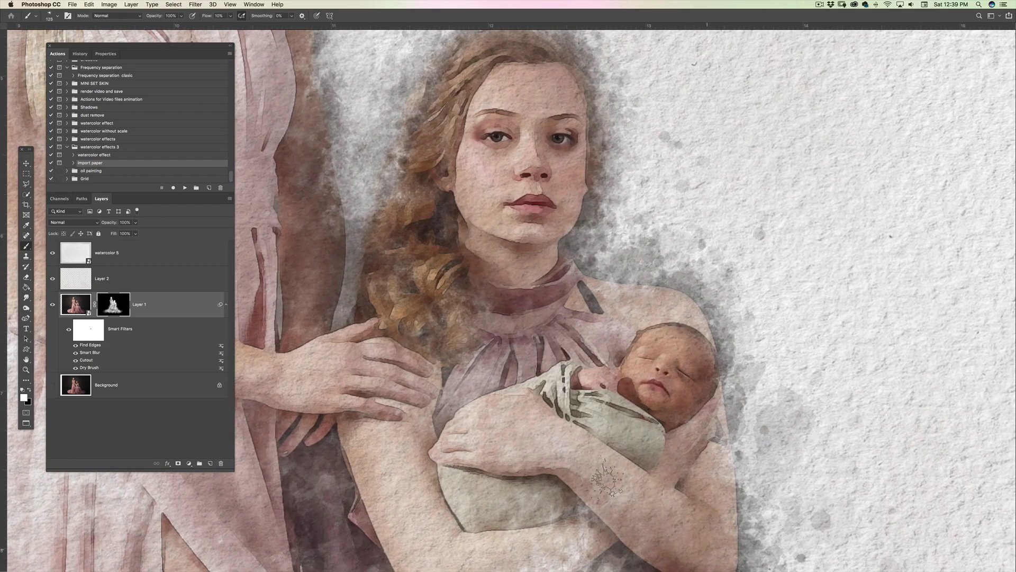
left_click_drag(534, 497, 504, 454)
left_click_drag(694, 421, 826, 488)
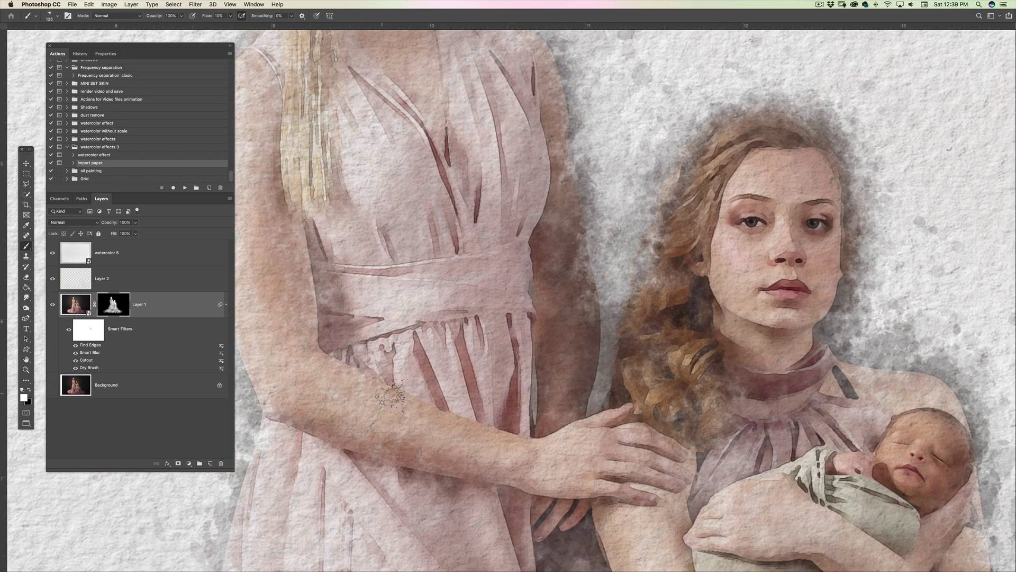
left_click_drag(523, 361, 466, 368)
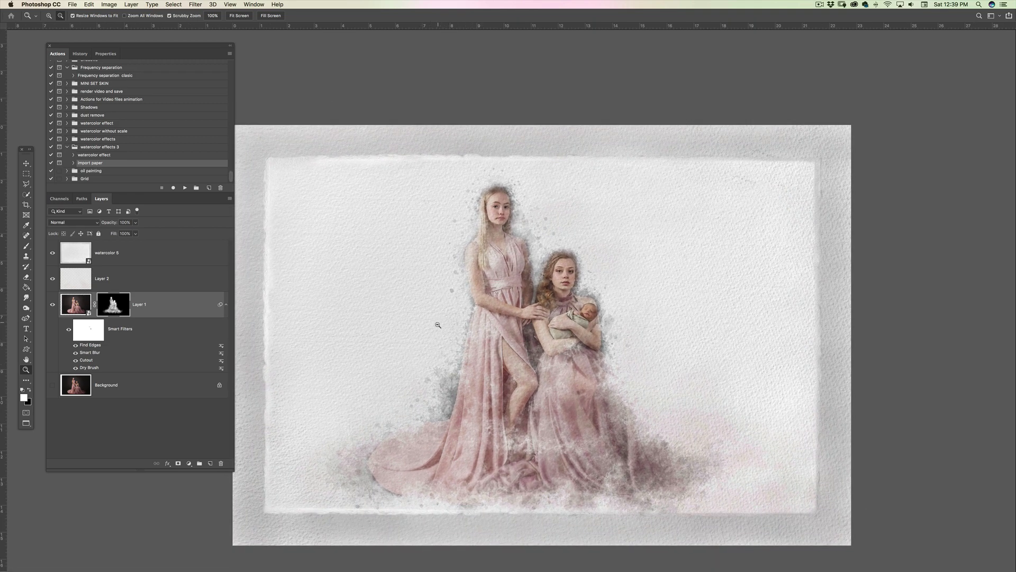
left_click_drag(463, 397, 477, 375)
left_click_drag(556, 181, 607, 202)
left_click(537, 180)
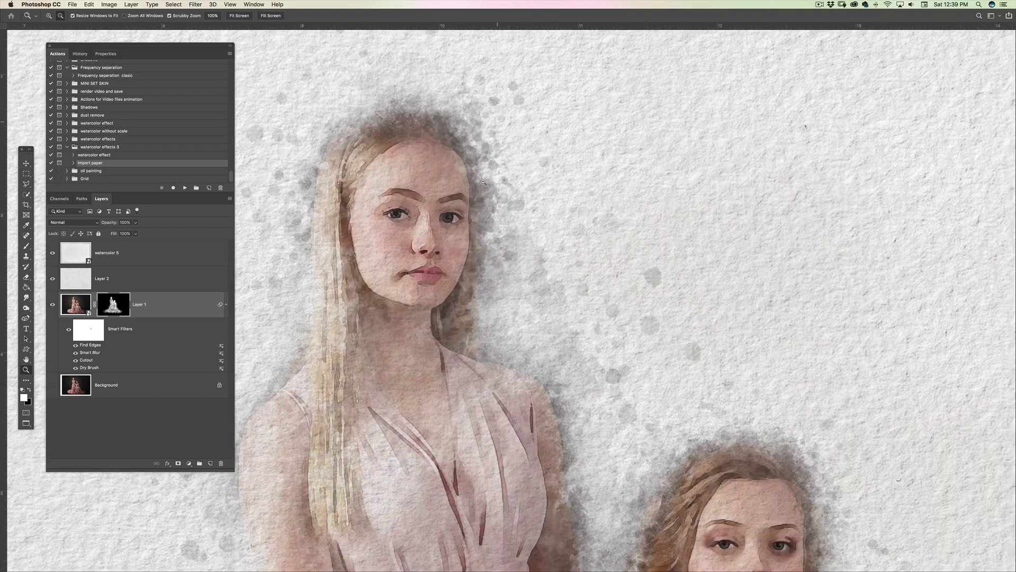
key("b")
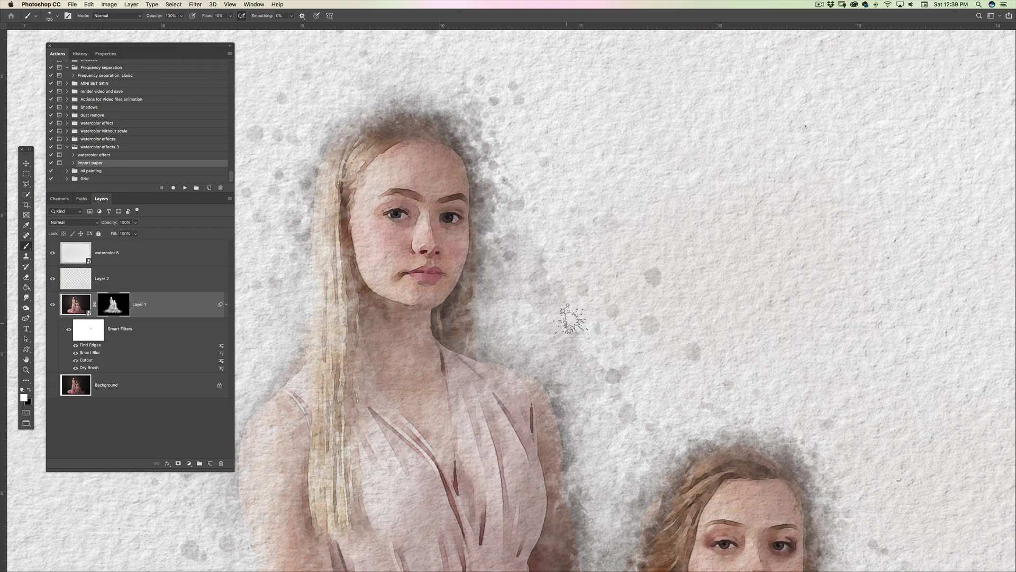
key("z")
left_click_drag(645, 288, 563, 362)
left_click_drag(545, 412, 460, 374)
- Stamp all visible layers into a new layer above watercolor 5 and convert it to a smart object
left_click(181, 256)
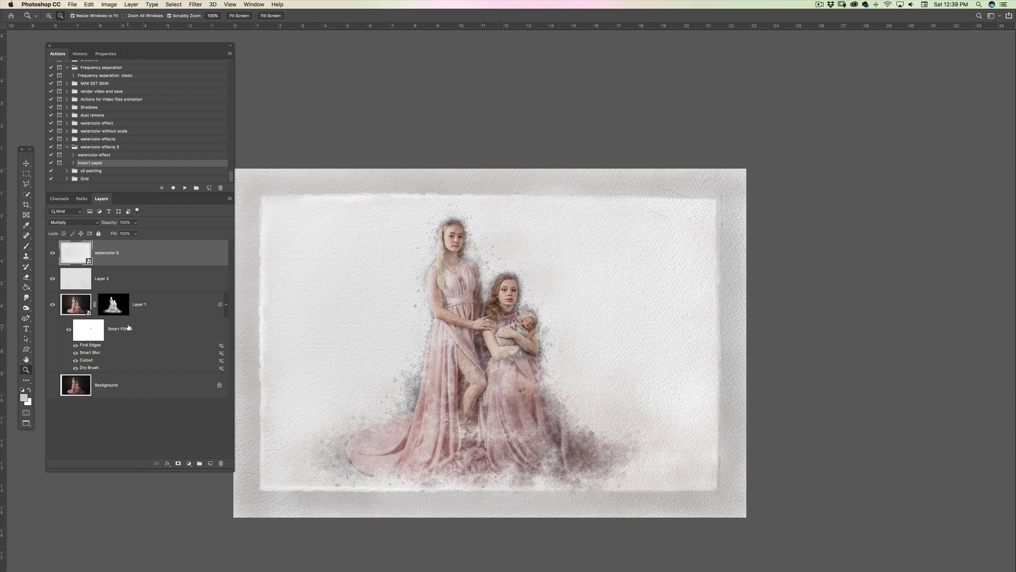
key("super+alt+shift+e")
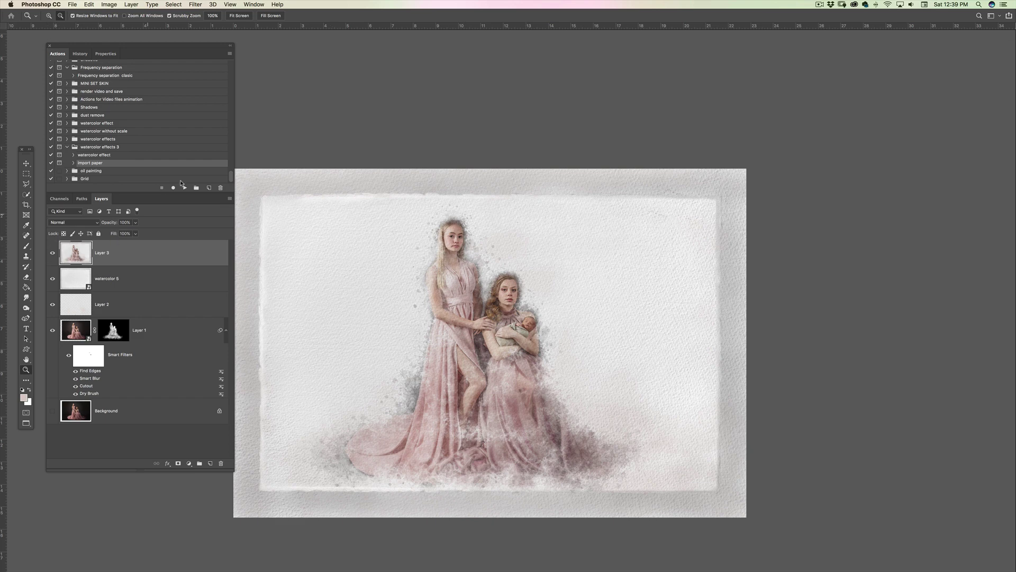
right_click(169, 257)
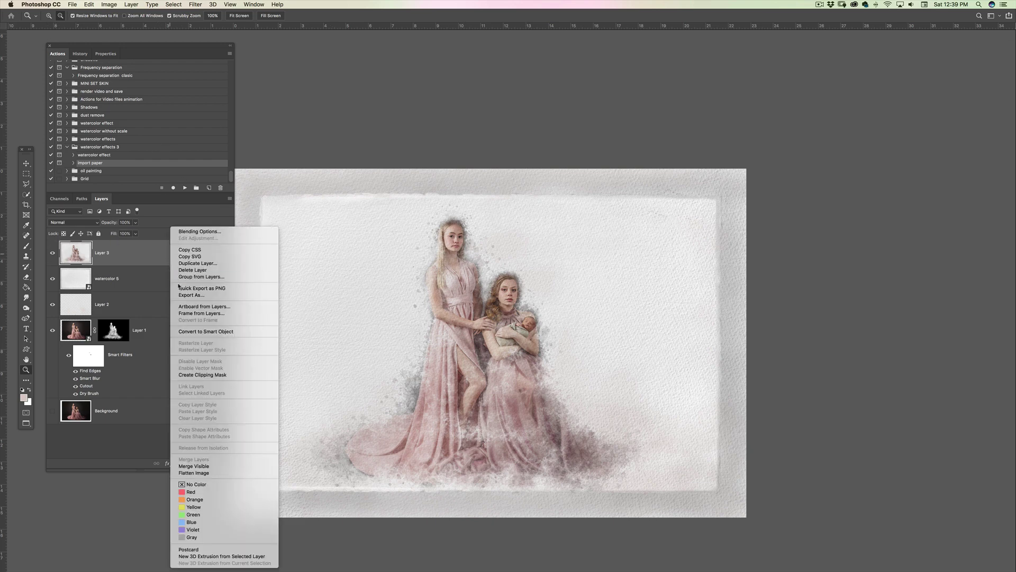
left_click(218, 332)
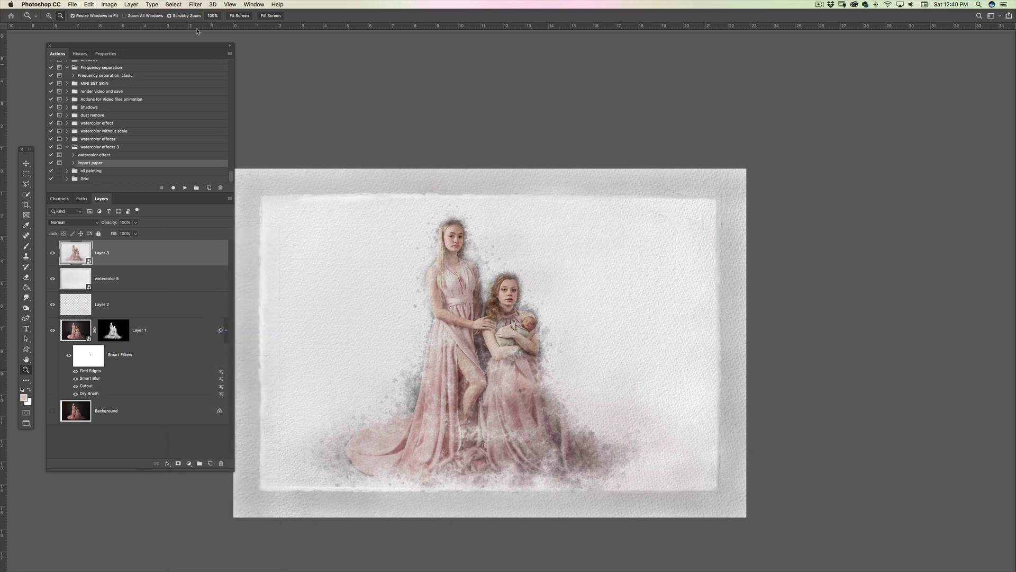
- Open the Camera Raw Filter on the stamped smart object and set Texture to +16
left_click(196, 5)
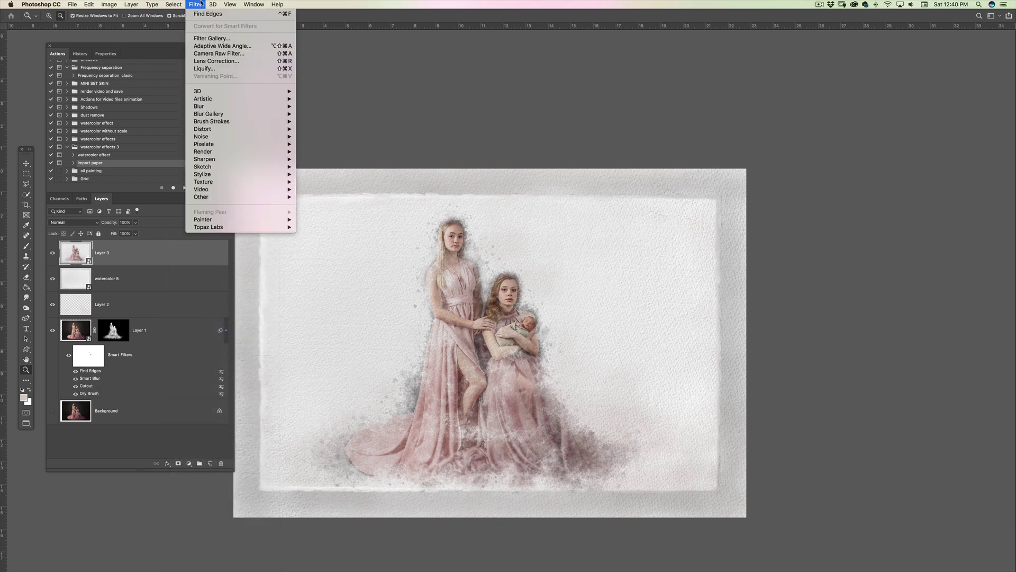
left_click(241, 53)
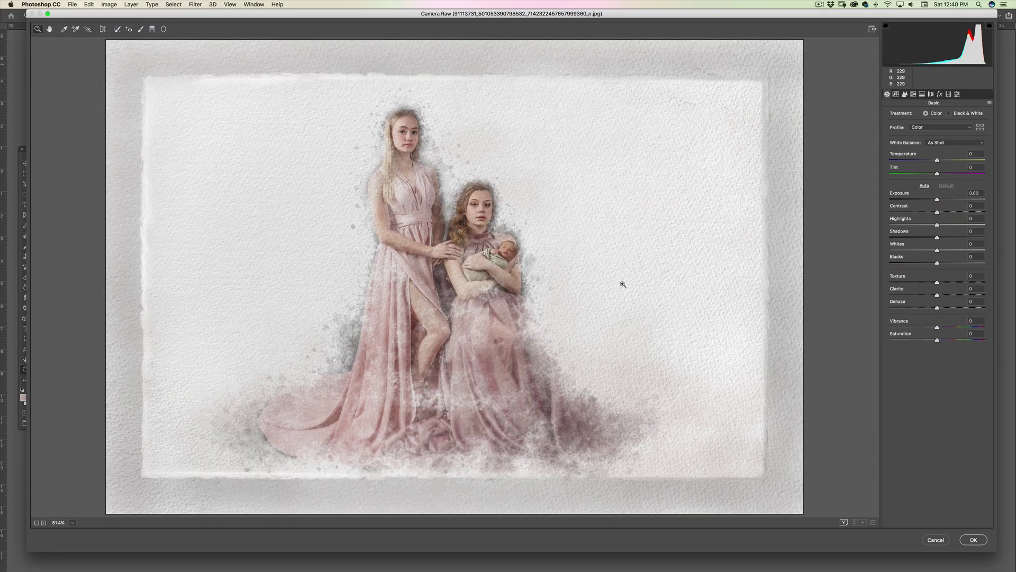
left_click(416, 143)
left_click(442, 142)
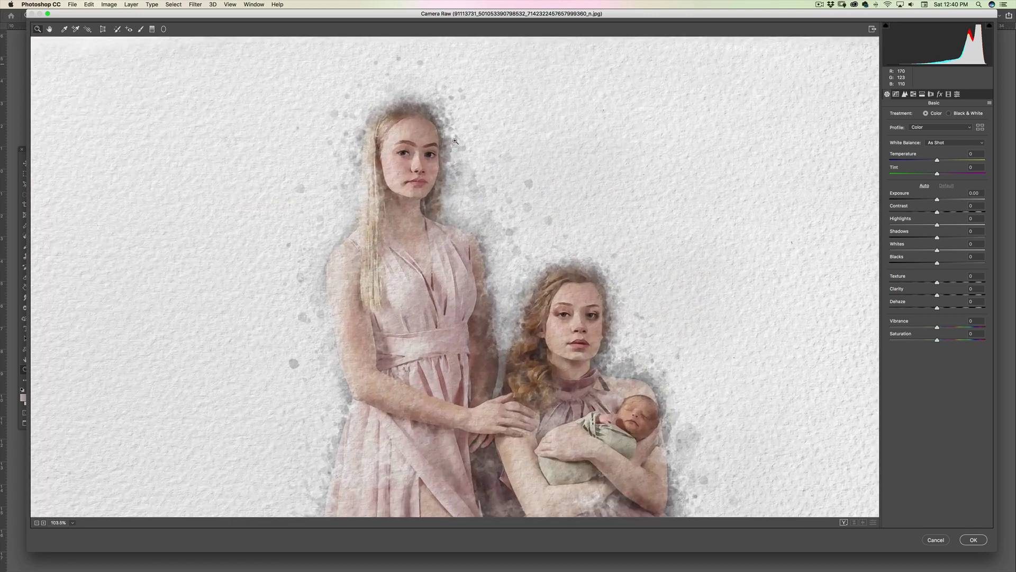
scroll(626, 283, "down", 5)
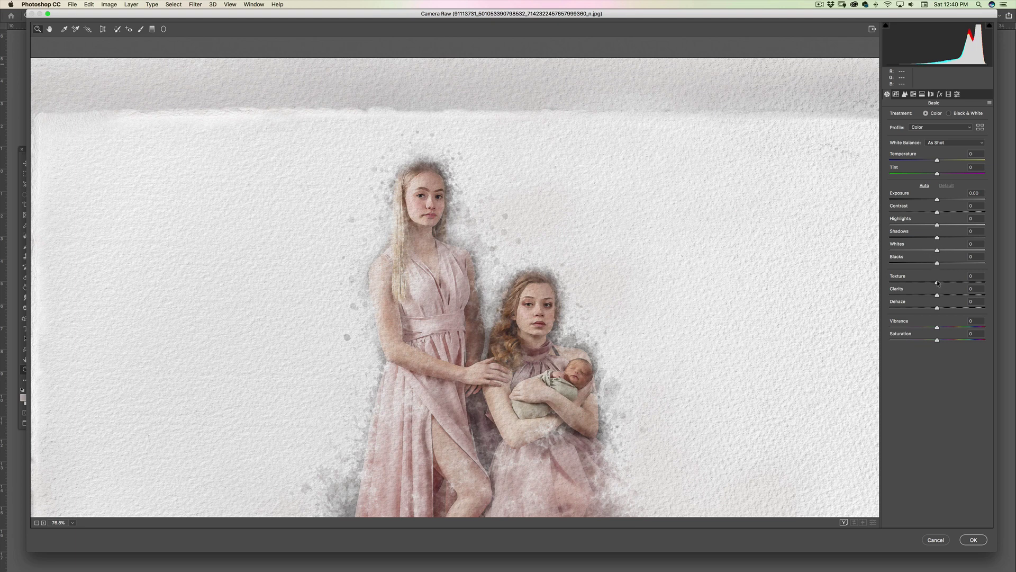
left_click_drag(937, 282, 1013, 277)
left_click_drag(1009, 276, 958, 286)
left_click_drag(948, 286, 947, 284)
- Set Shadows to +43 and Blacks to -30 in Camera Raw and apply the filter
left_click_drag(941, 238, 958, 239)
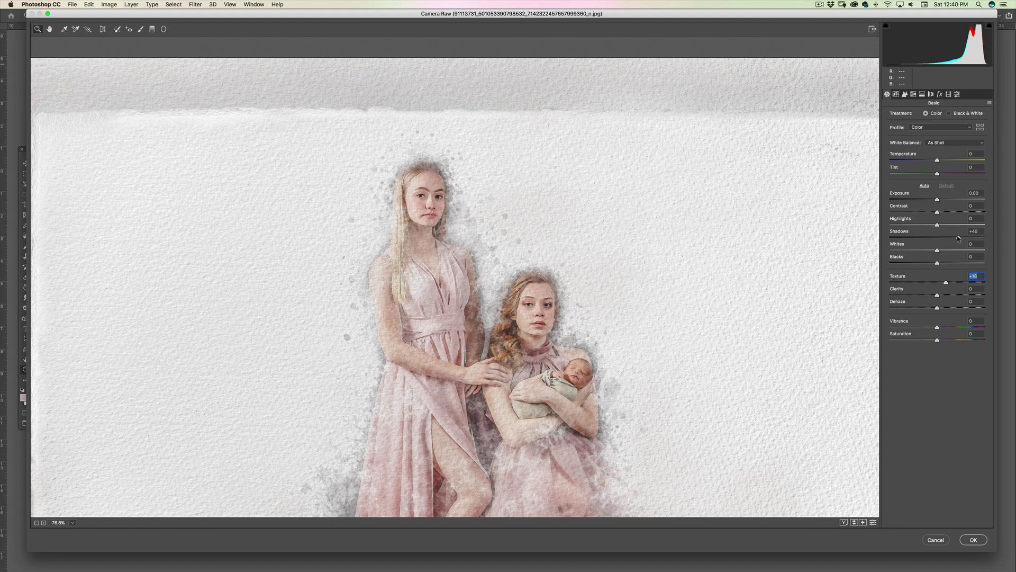
left_click(958, 238)
left_click_drag(937, 265, 928, 266)
left_click_drag(923, 265, 923, 265)
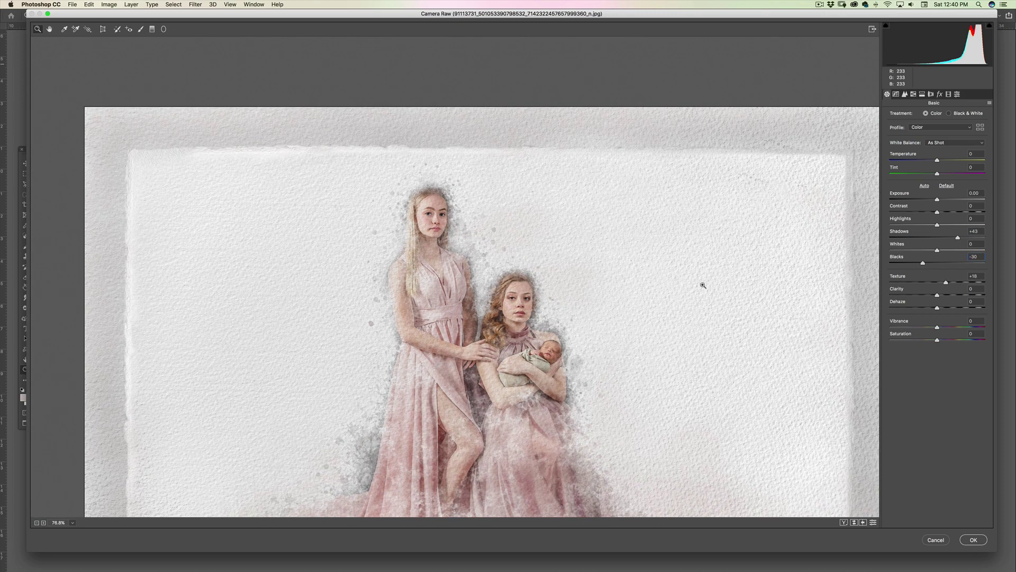
left_click_drag(584, 370, 585, 291)
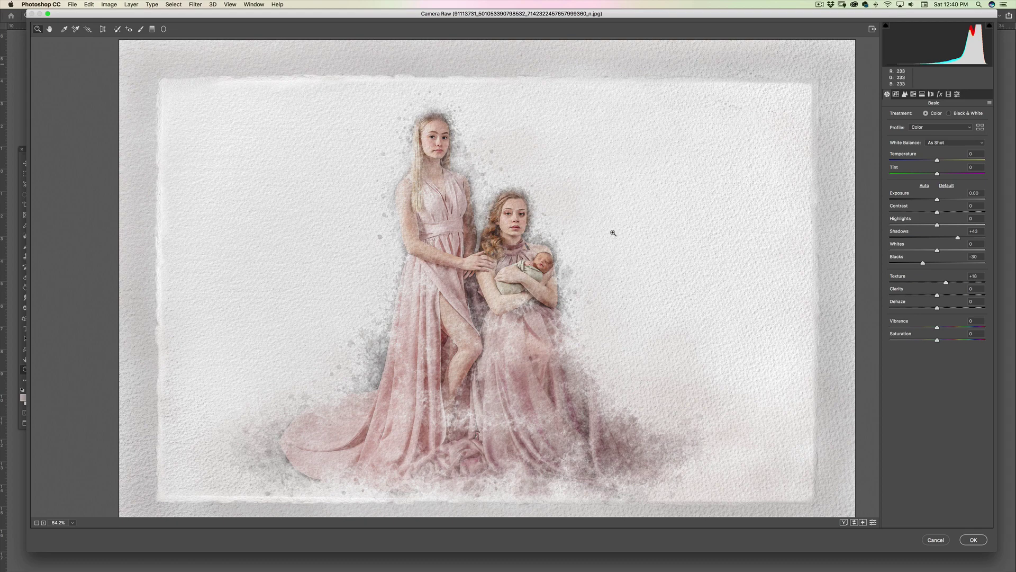
left_click(974, 540)
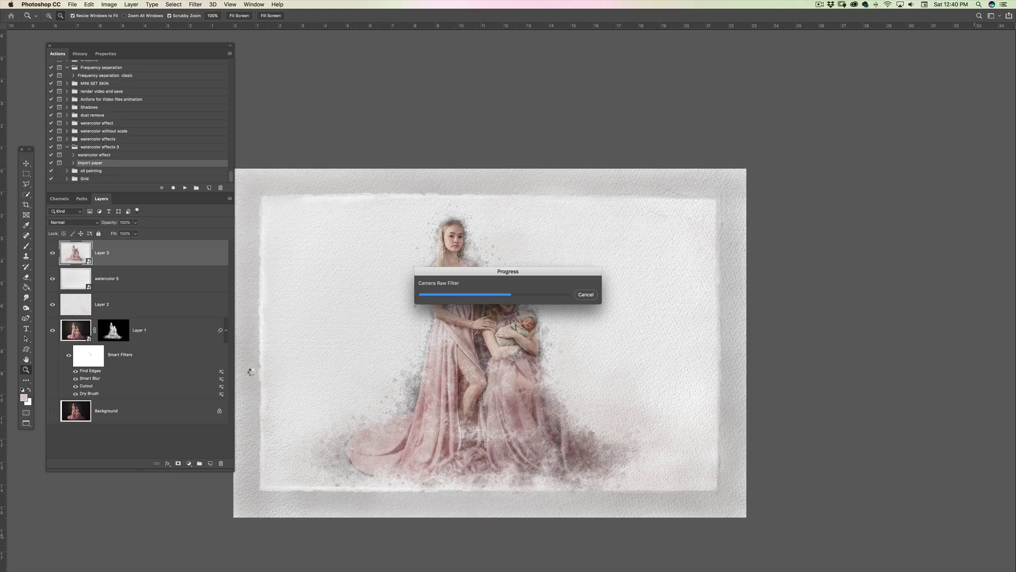
- Compare the painting with and without the filtered top layer and review its Camera Raw smart filter settings
left_click(52, 253)
left_click(53, 253)
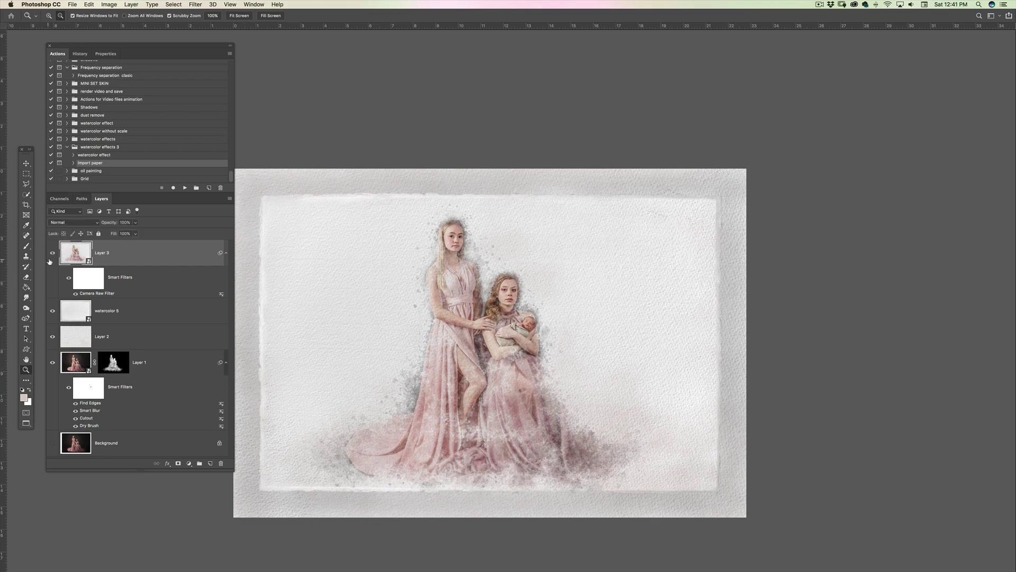
left_click(53, 254)
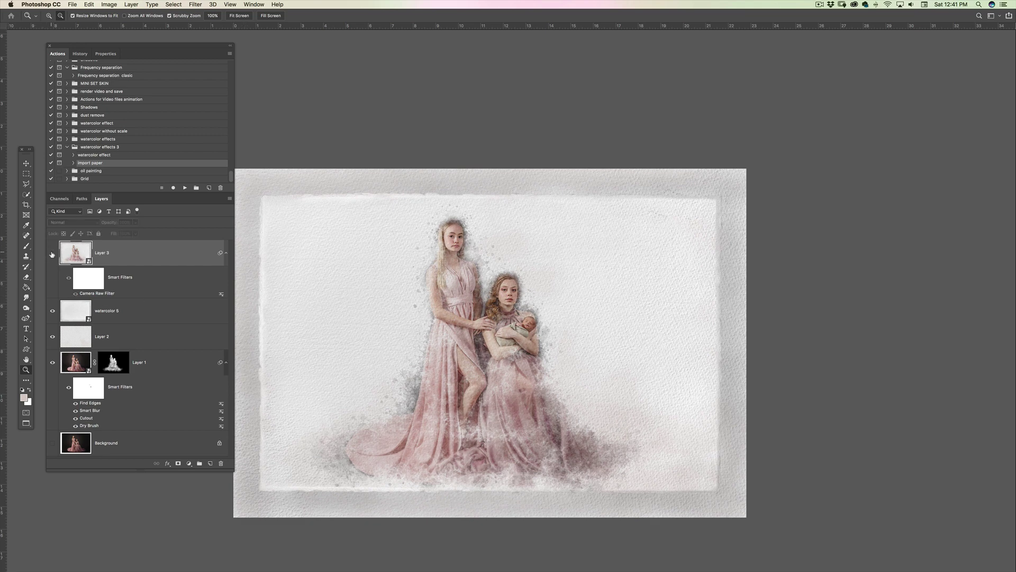
left_click(52, 254)
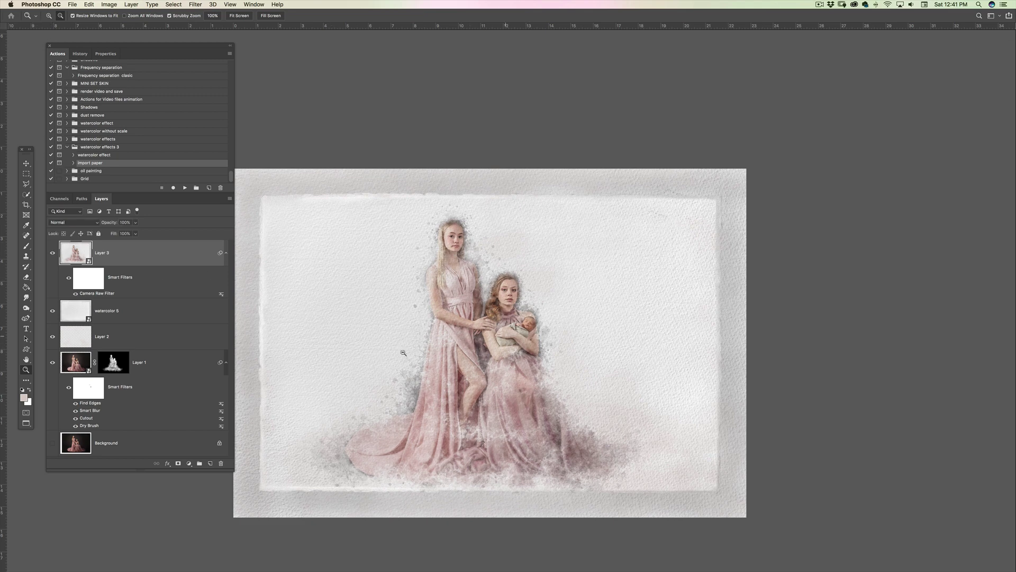
double_click(98, 294)
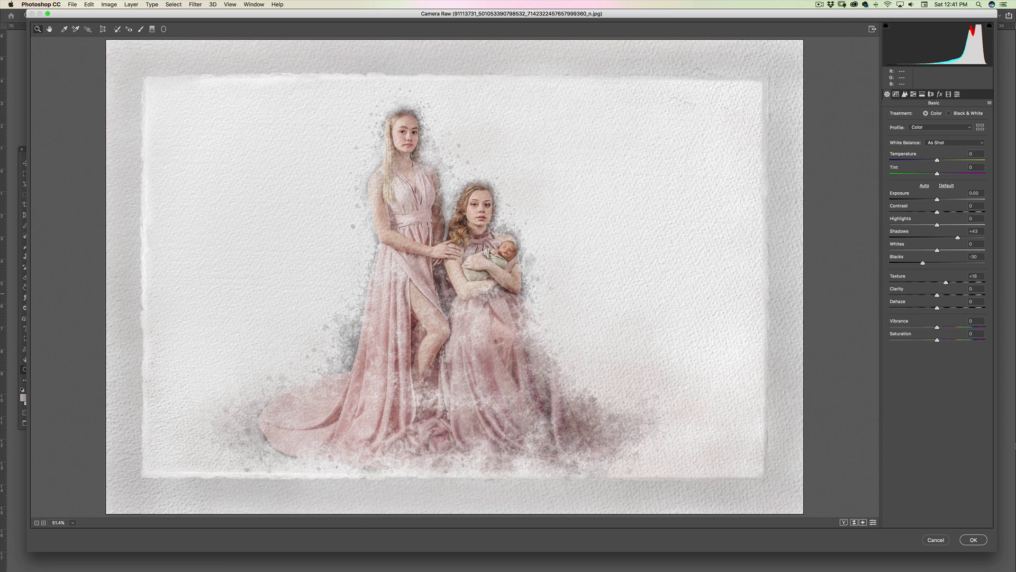
left_click(973, 540)
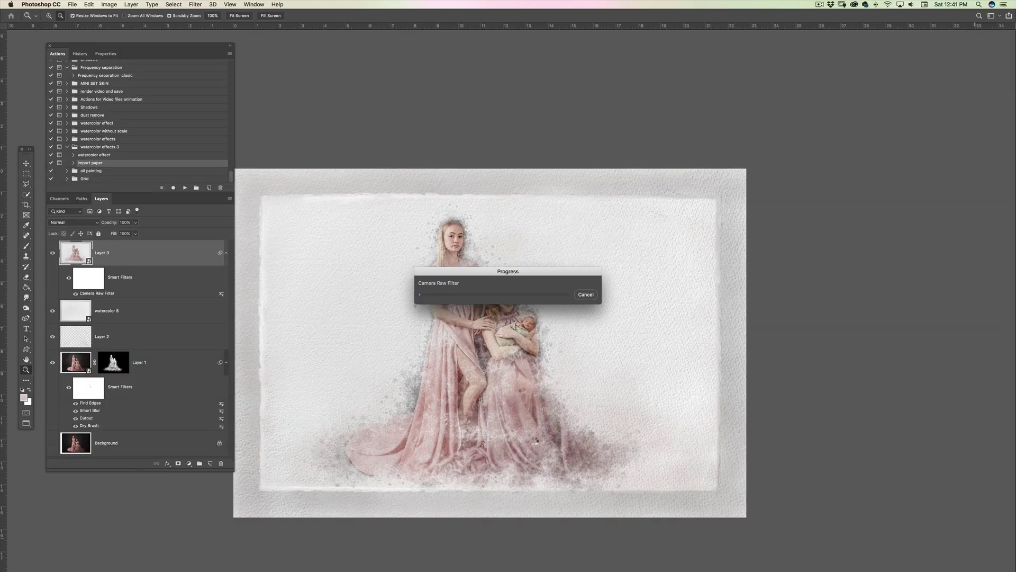